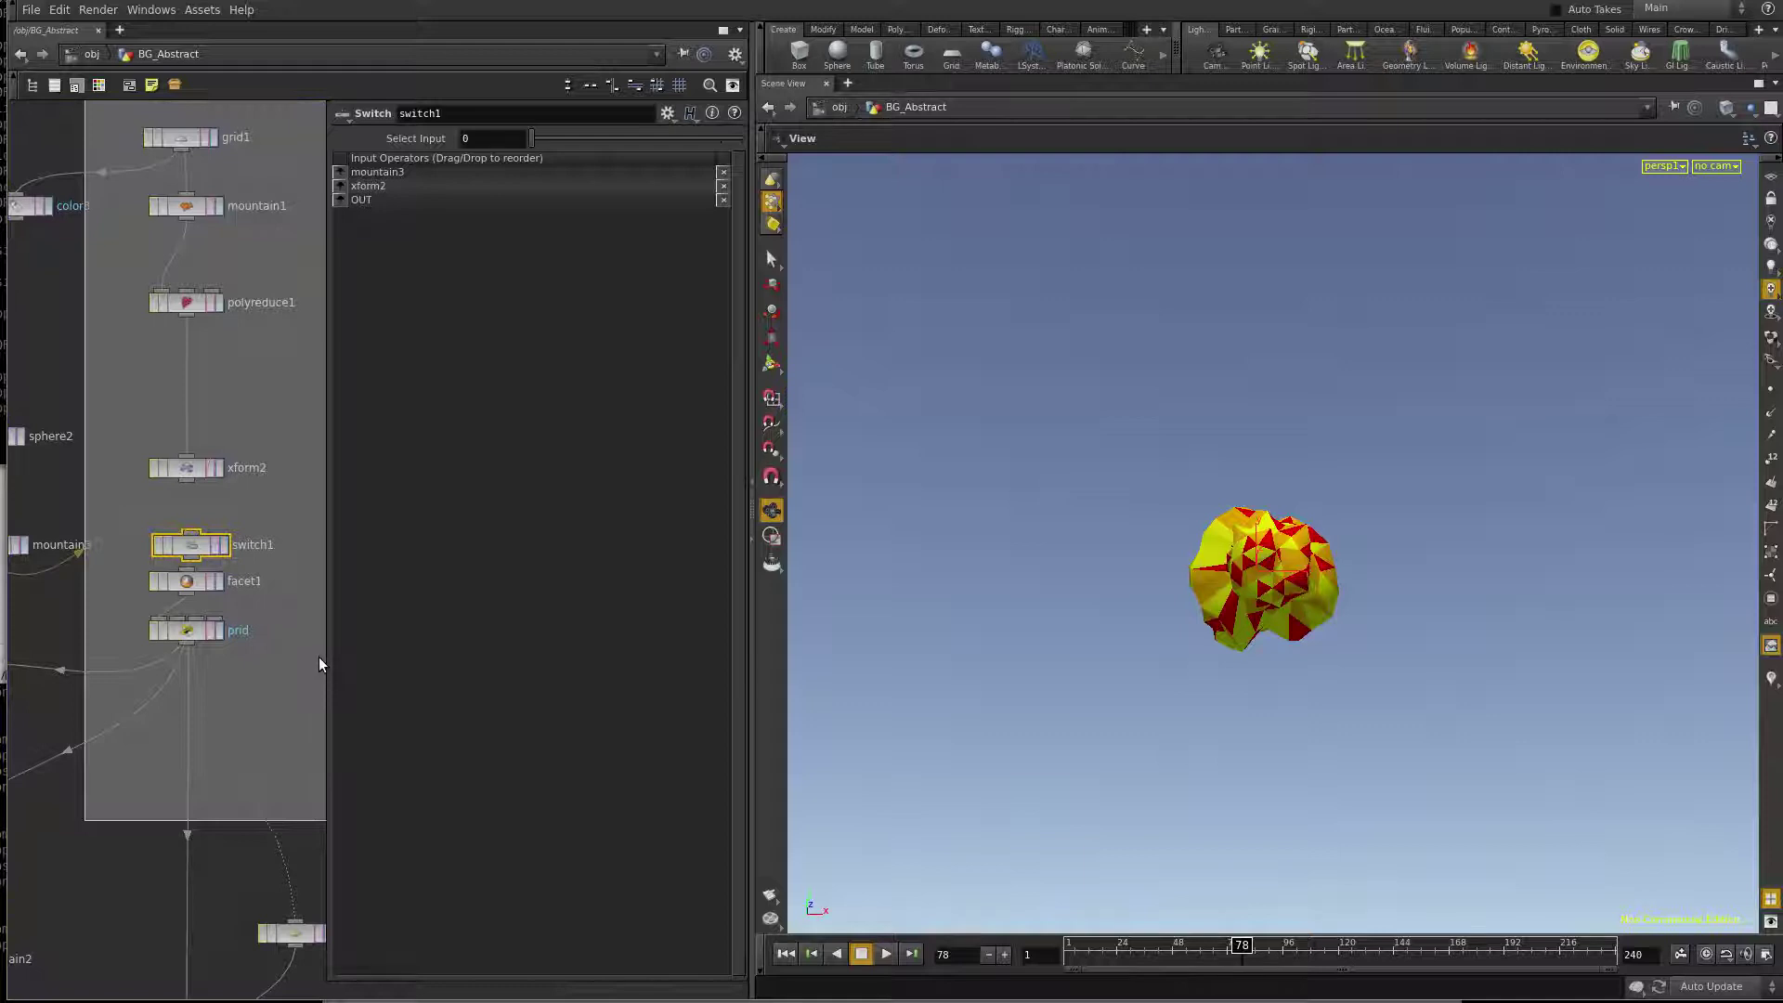
# Bring polywalk and its inputs into view, then scrub and orbit to preview growth up to frame 96
pyautogui.moveTo(236, 819)
pyautogui.mouseDown()
pyautogui.moveTo(543, 656)
pyautogui.moveTo(348, 815)
pyautogui.mouseUp()
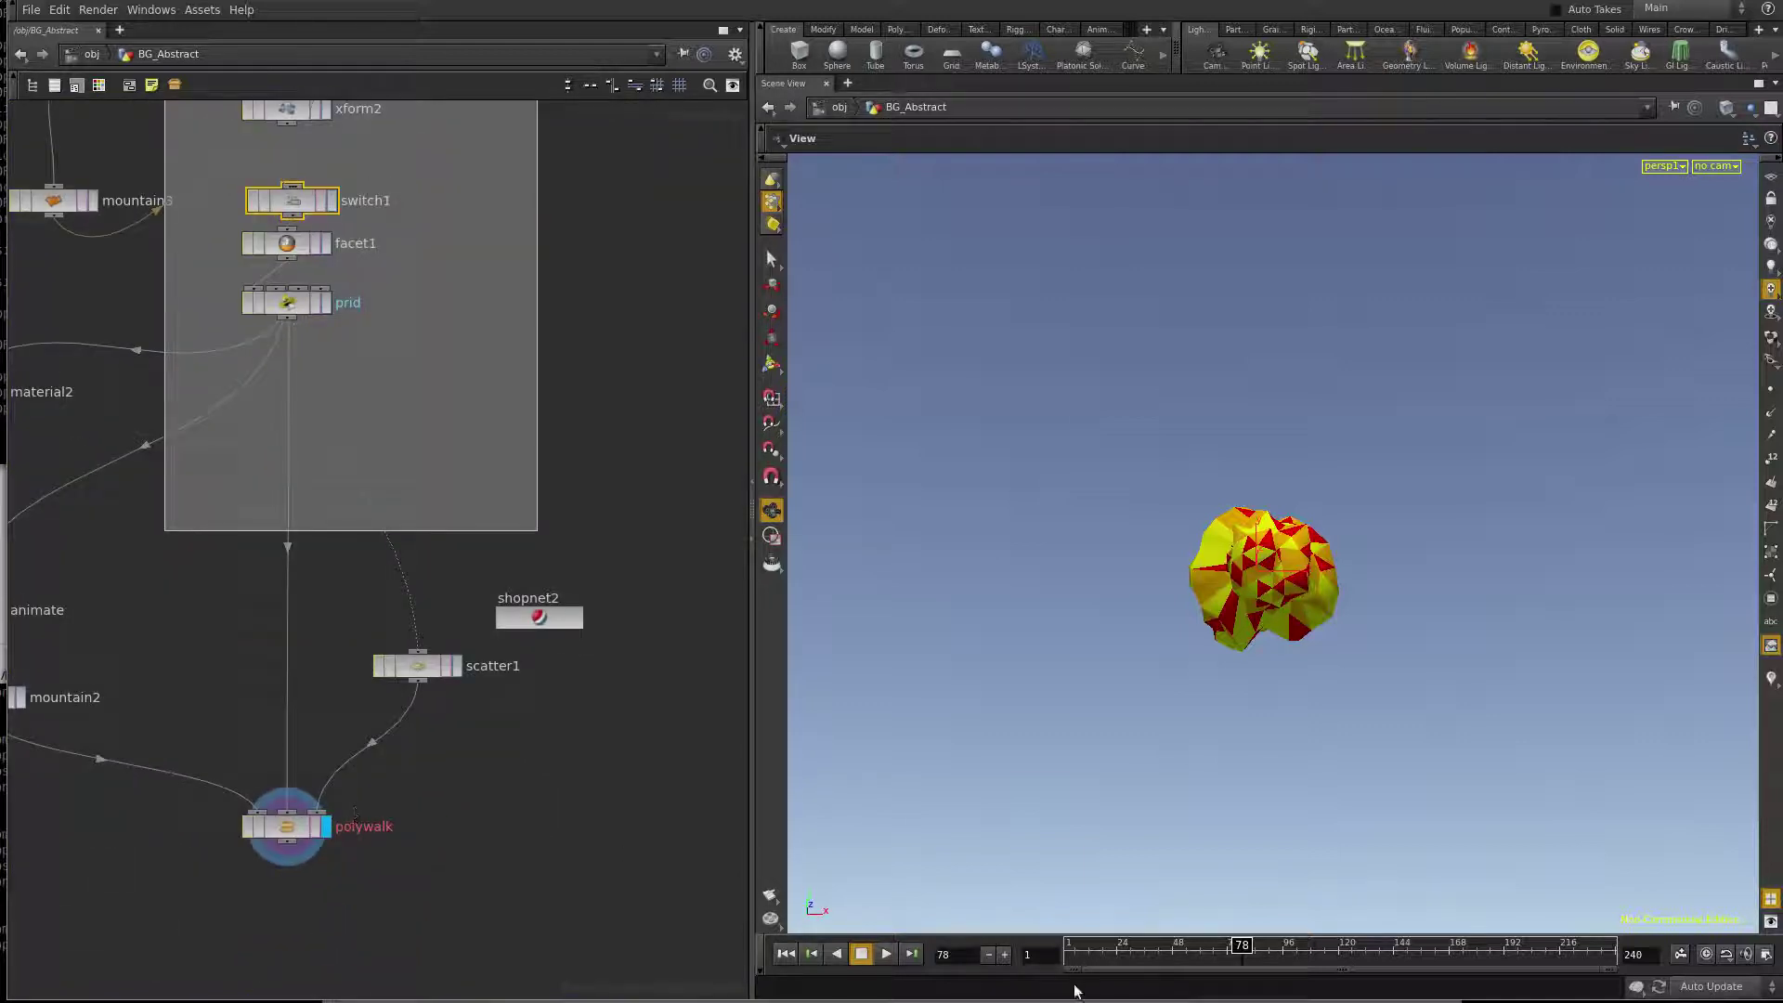
pyautogui.moveTo(1076, 953); pyautogui.dragTo(1235, 953)
pyautogui.moveTo(1212, 878); pyautogui.dragTo(1219, 724)
pyautogui.moveTo(224, 739); pyautogui.dragTo(356, 732)
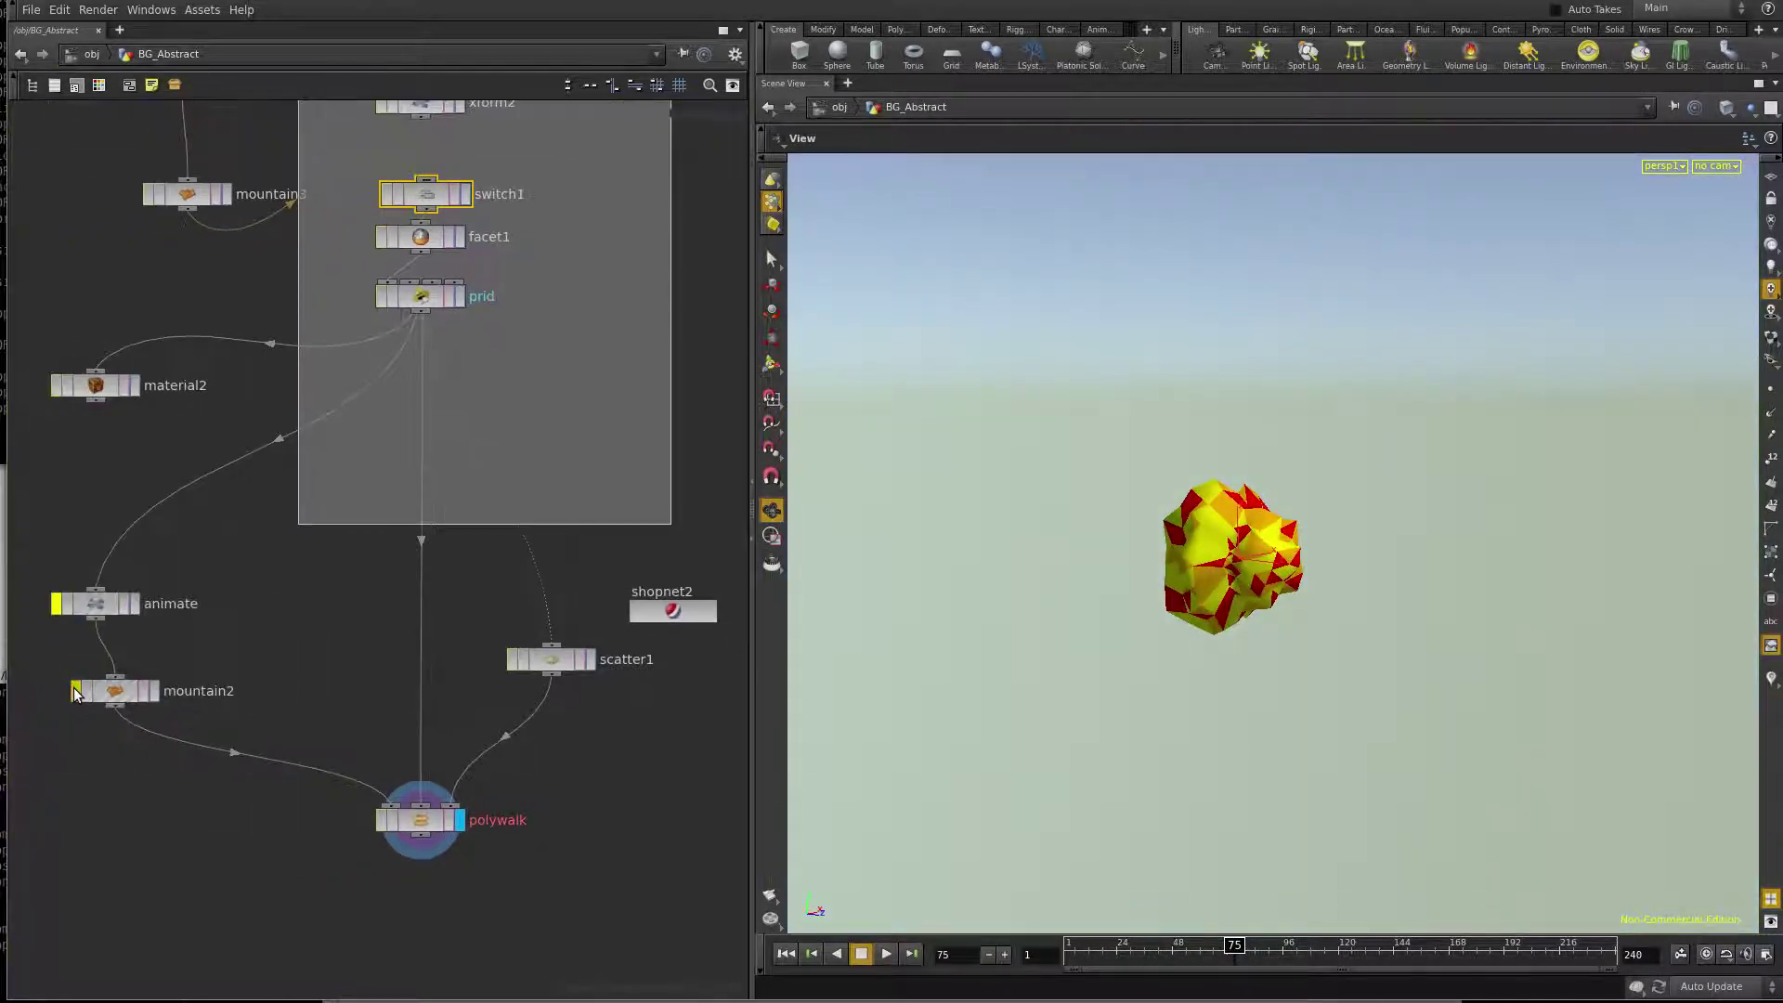
pyautogui.moveTo(1101, 953); pyautogui.dragTo(1284, 954)
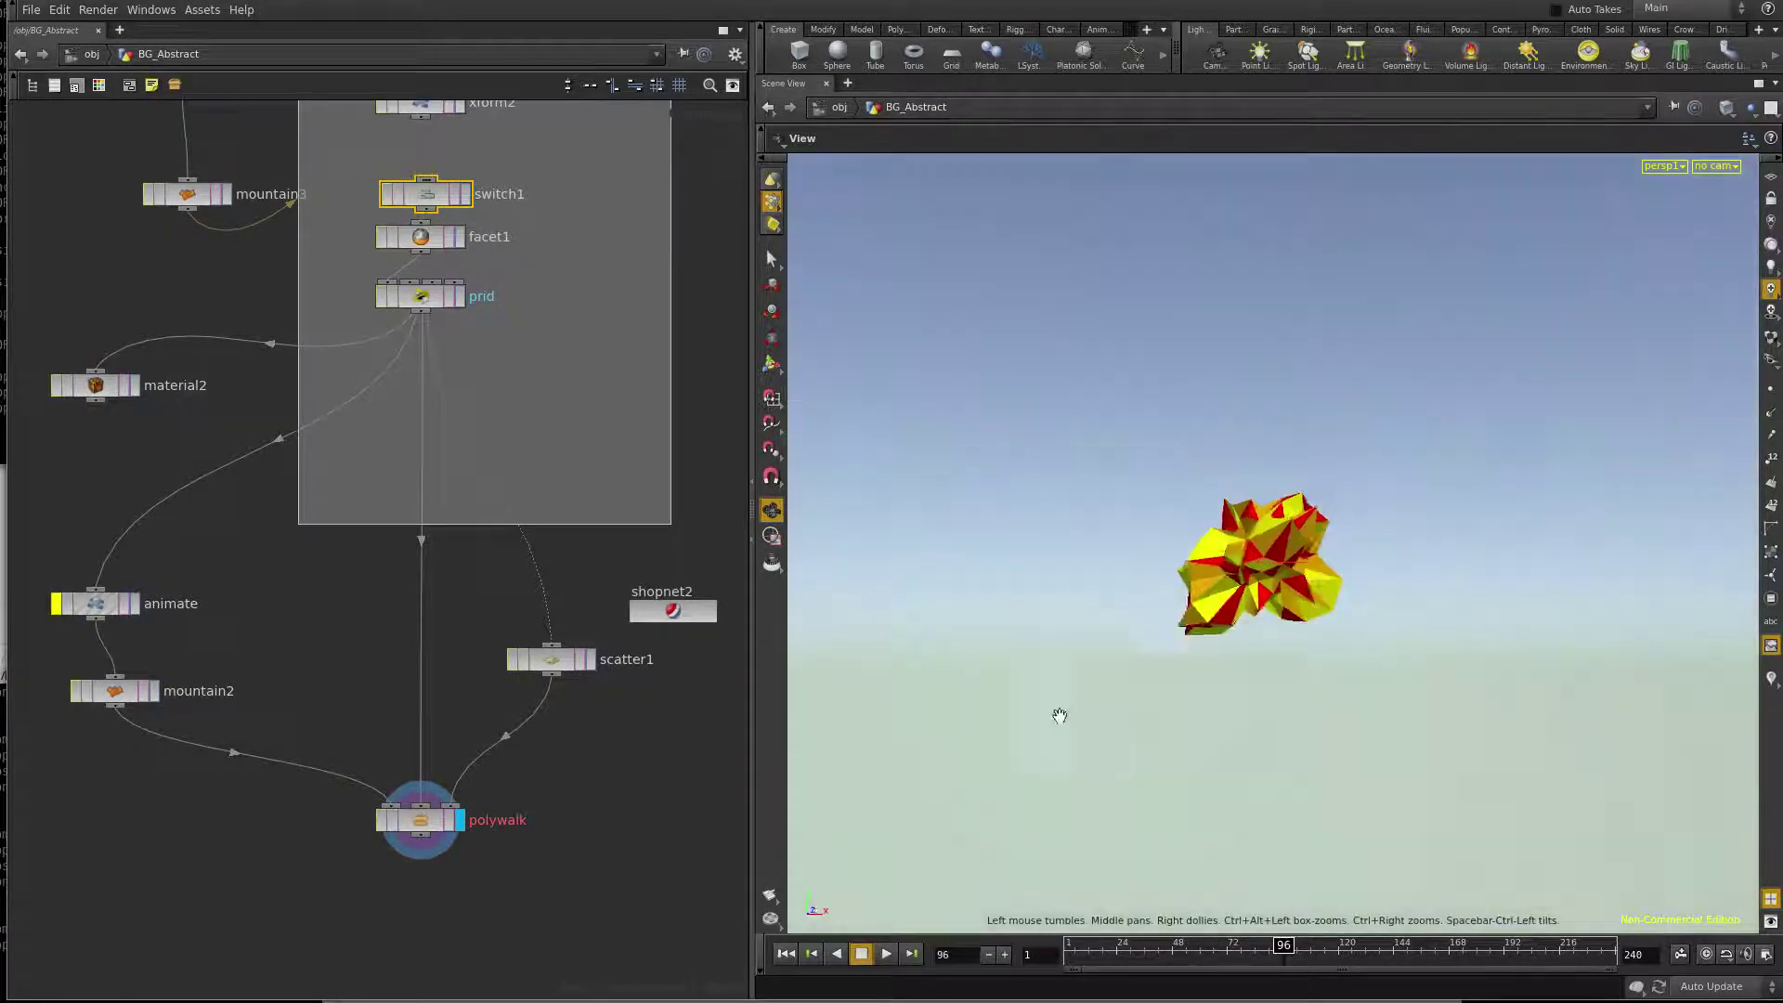
pyautogui.scroll(4, 1505, 676)
pyautogui.moveTo(1504, 697); pyautogui.dragTo(1365, 759)
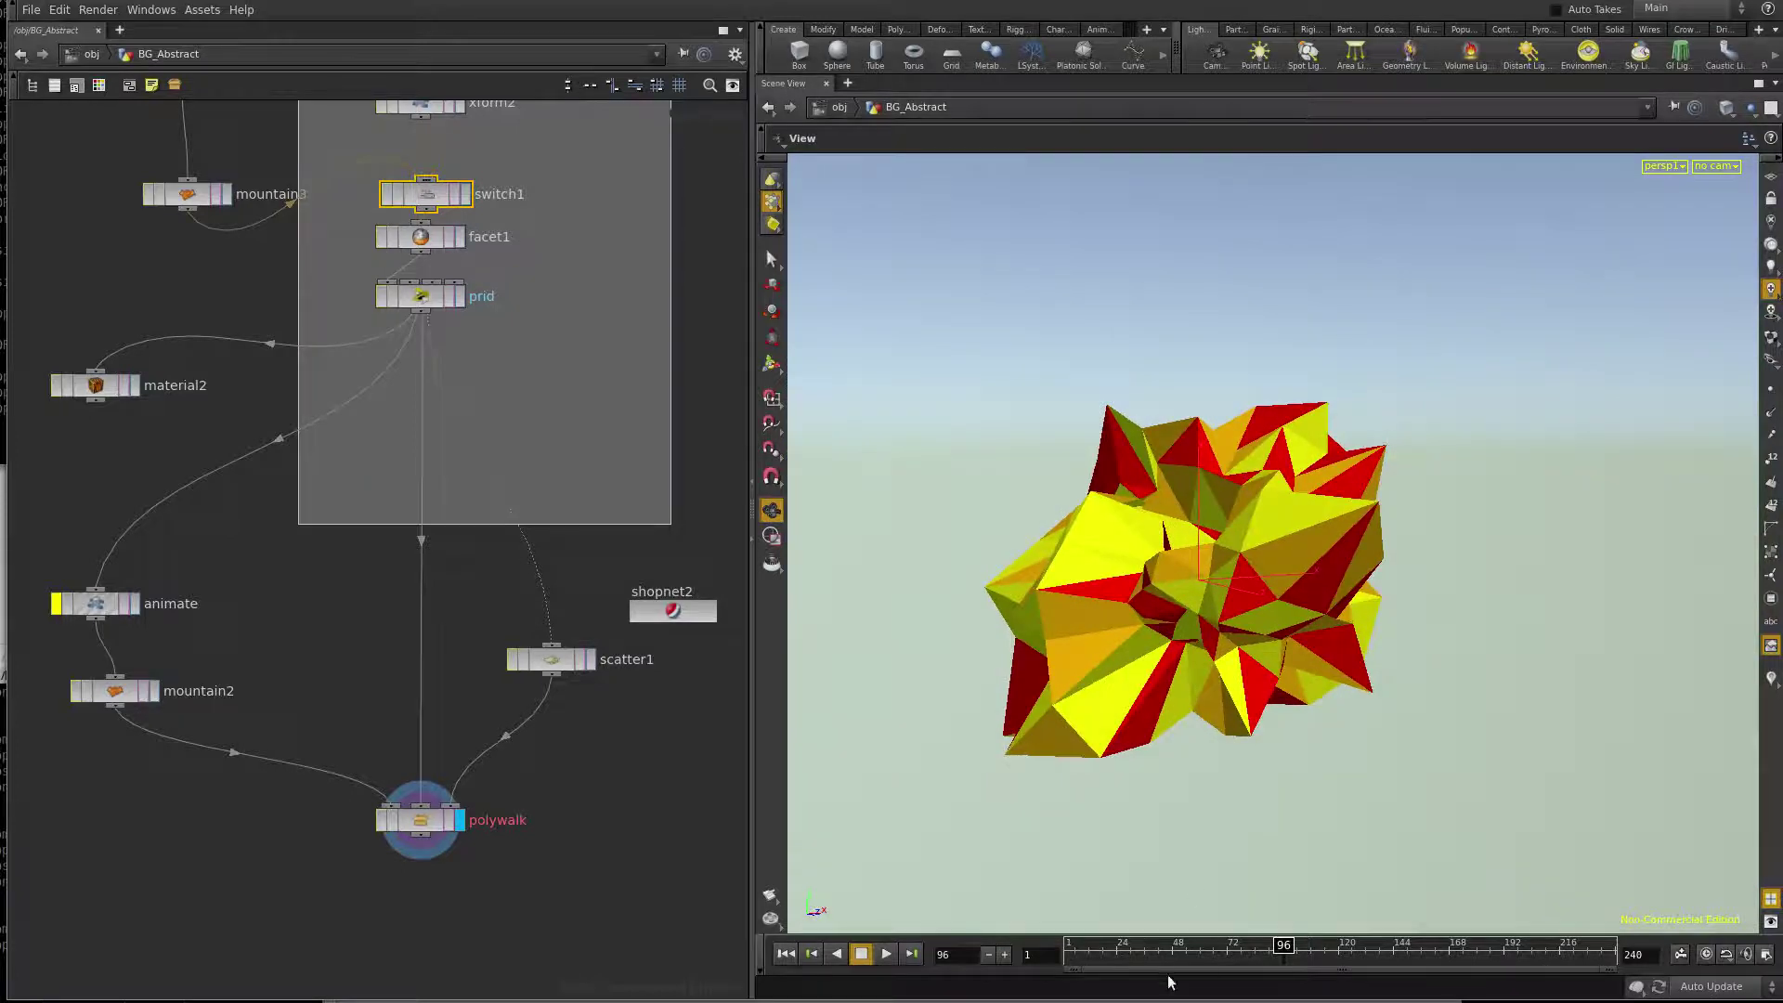
pyautogui.moveTo(1108, 953)
pyautogui.mouseDown()
pyautogui.moveTo(1296, 952)
pyautogui.moveTo(1069, 953)
pyautogui.mouseUp()
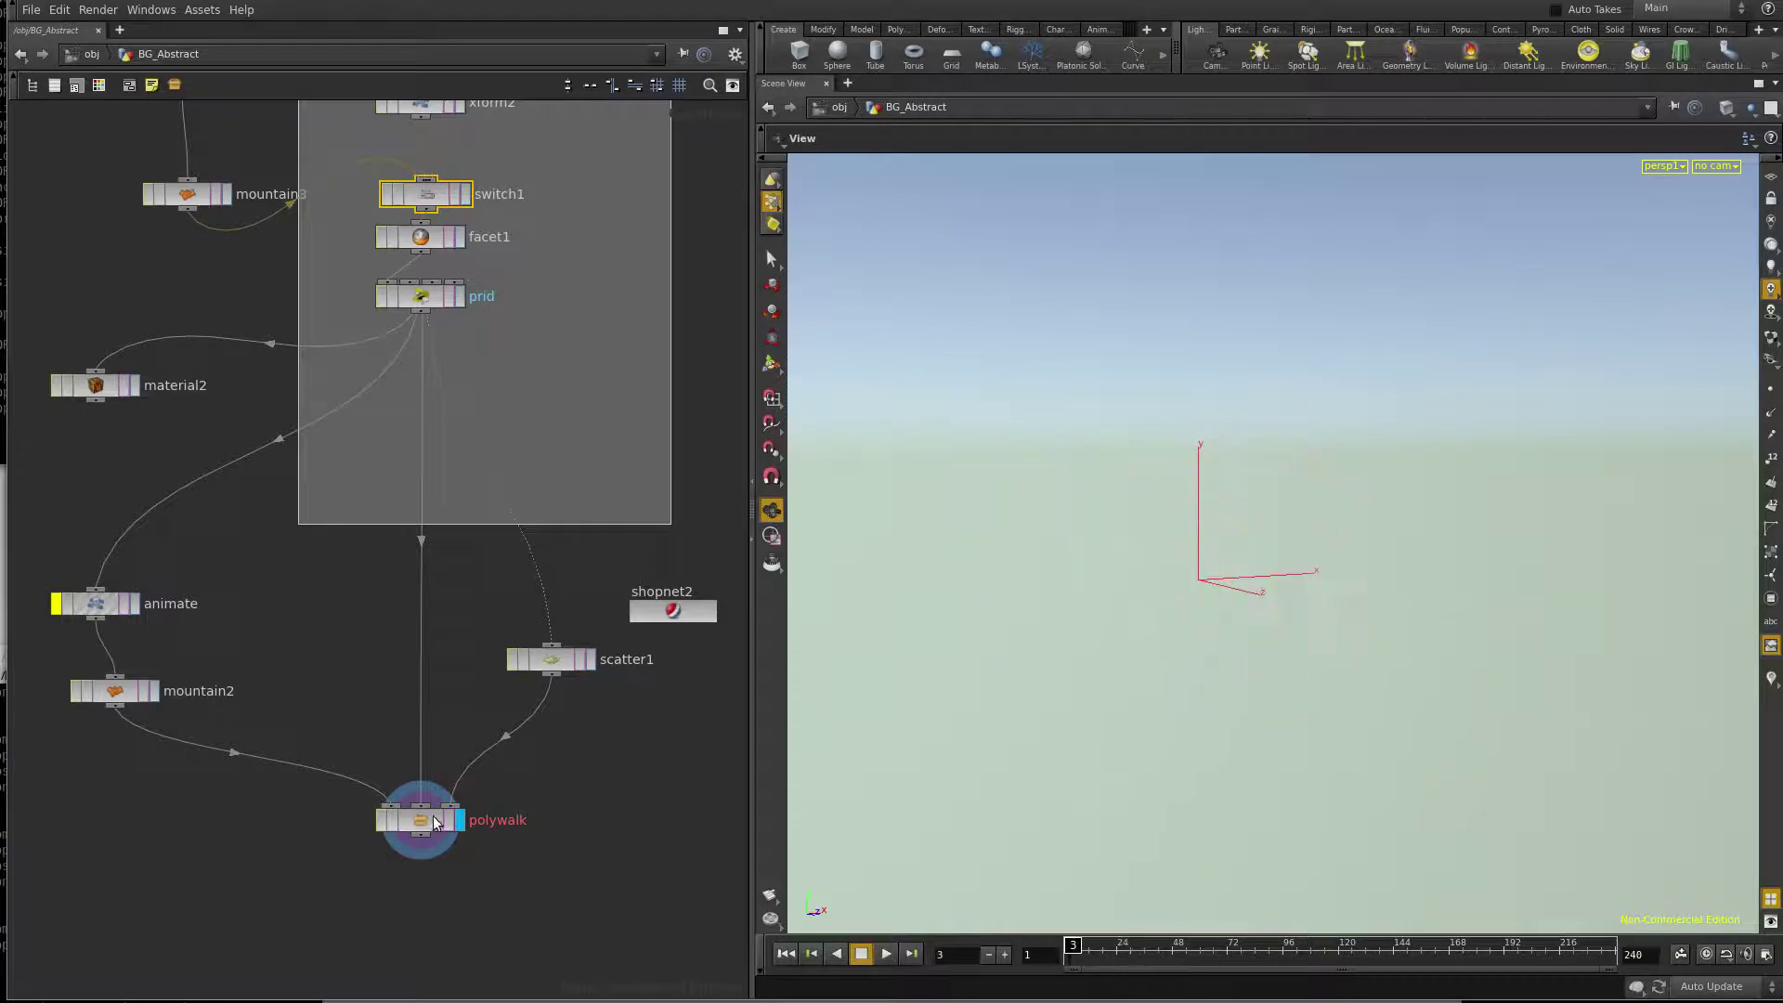
# Set the polywalk rate to 20, then stop playback and scrub to frame 150
pyautogui.press('p')
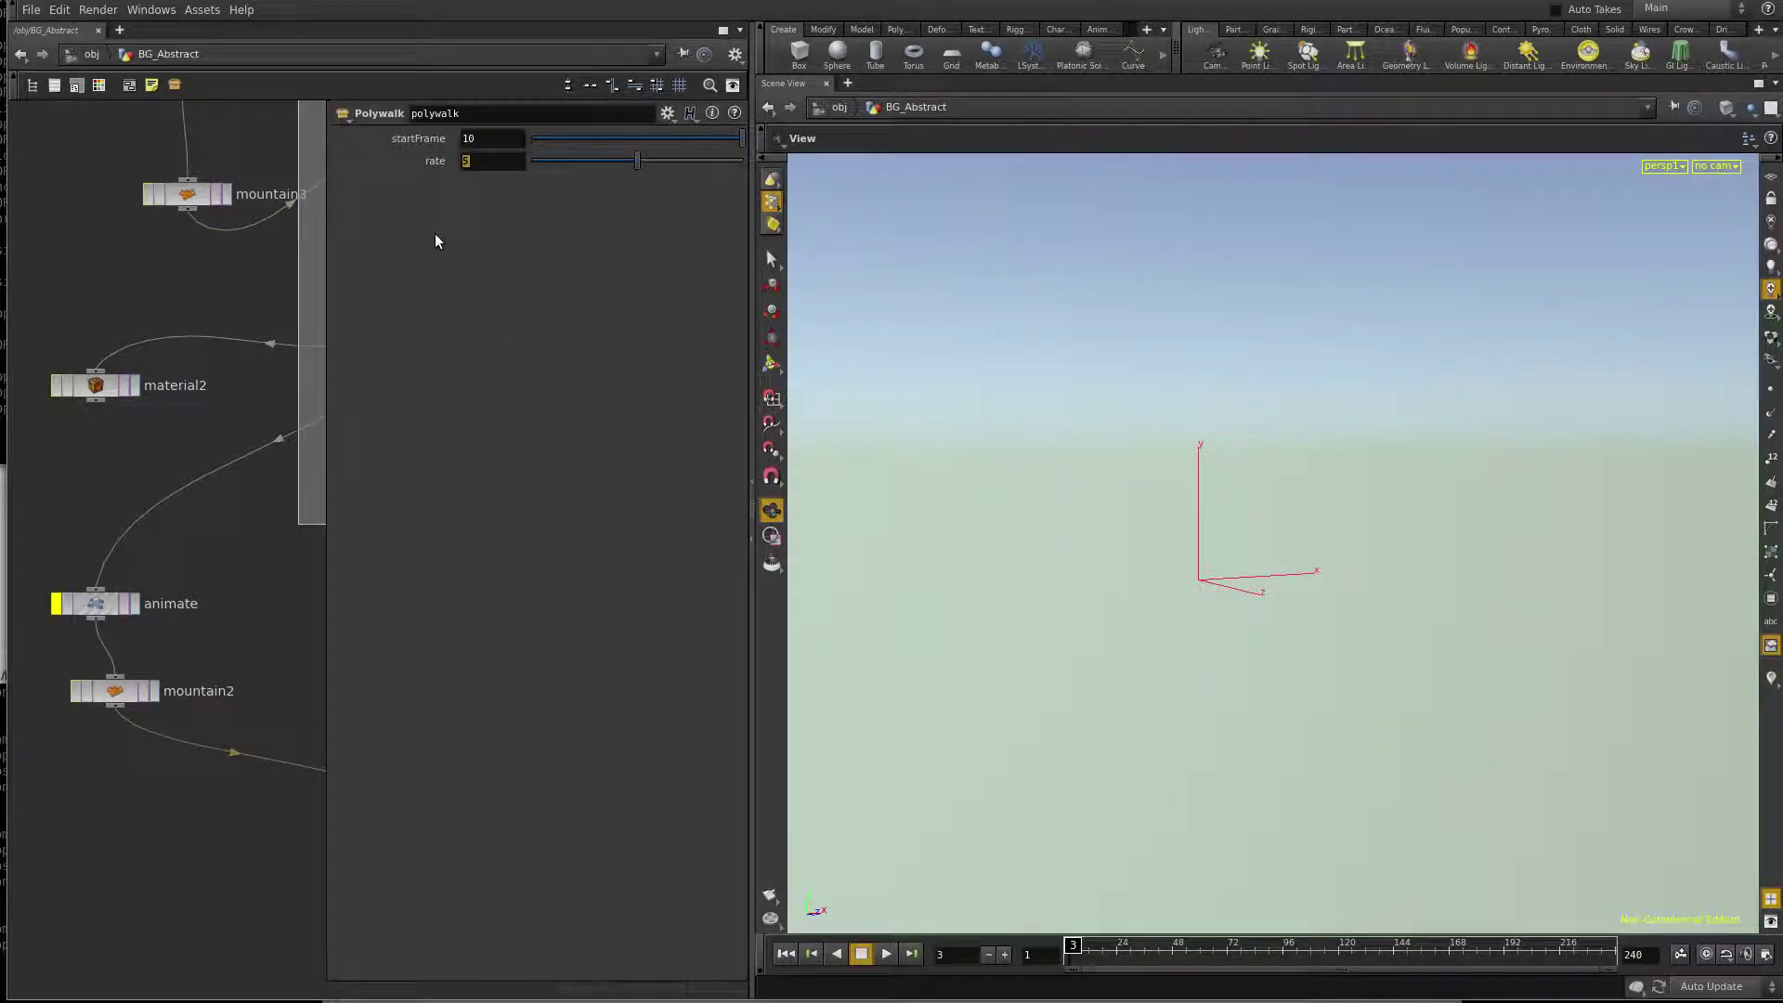
pyautogui.write('20')
pyautogui.press('Return')
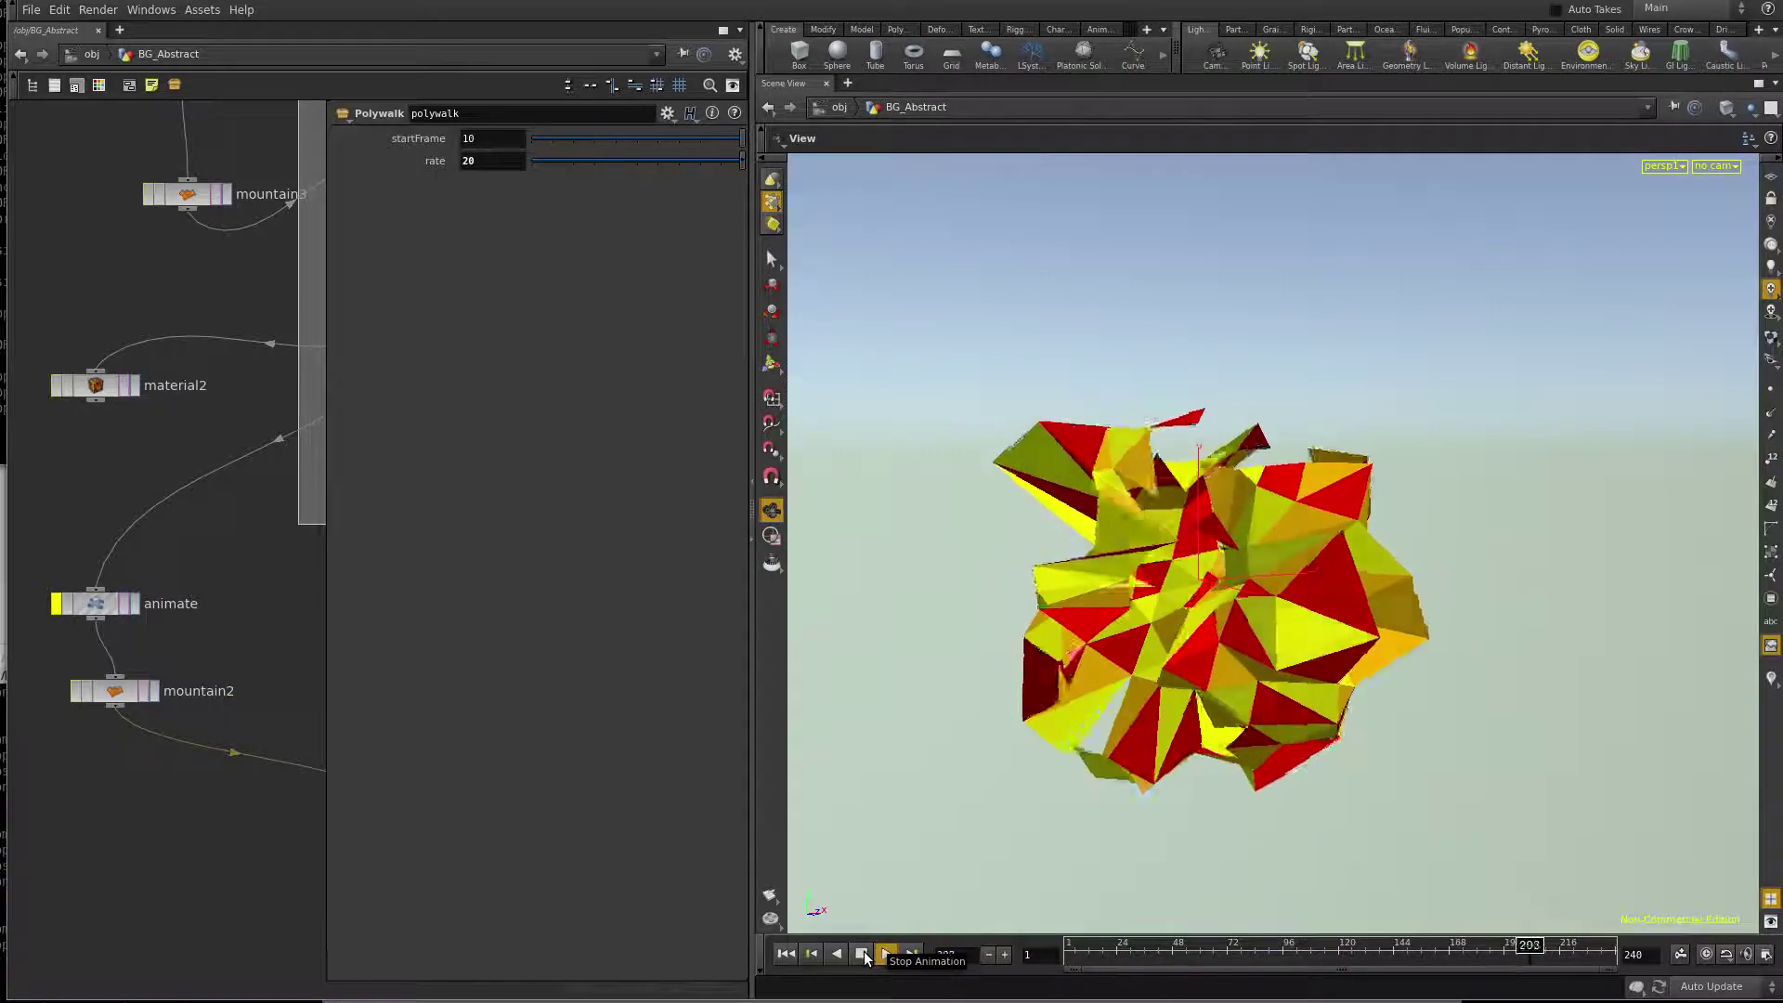
pyautogui.click(865, 956)
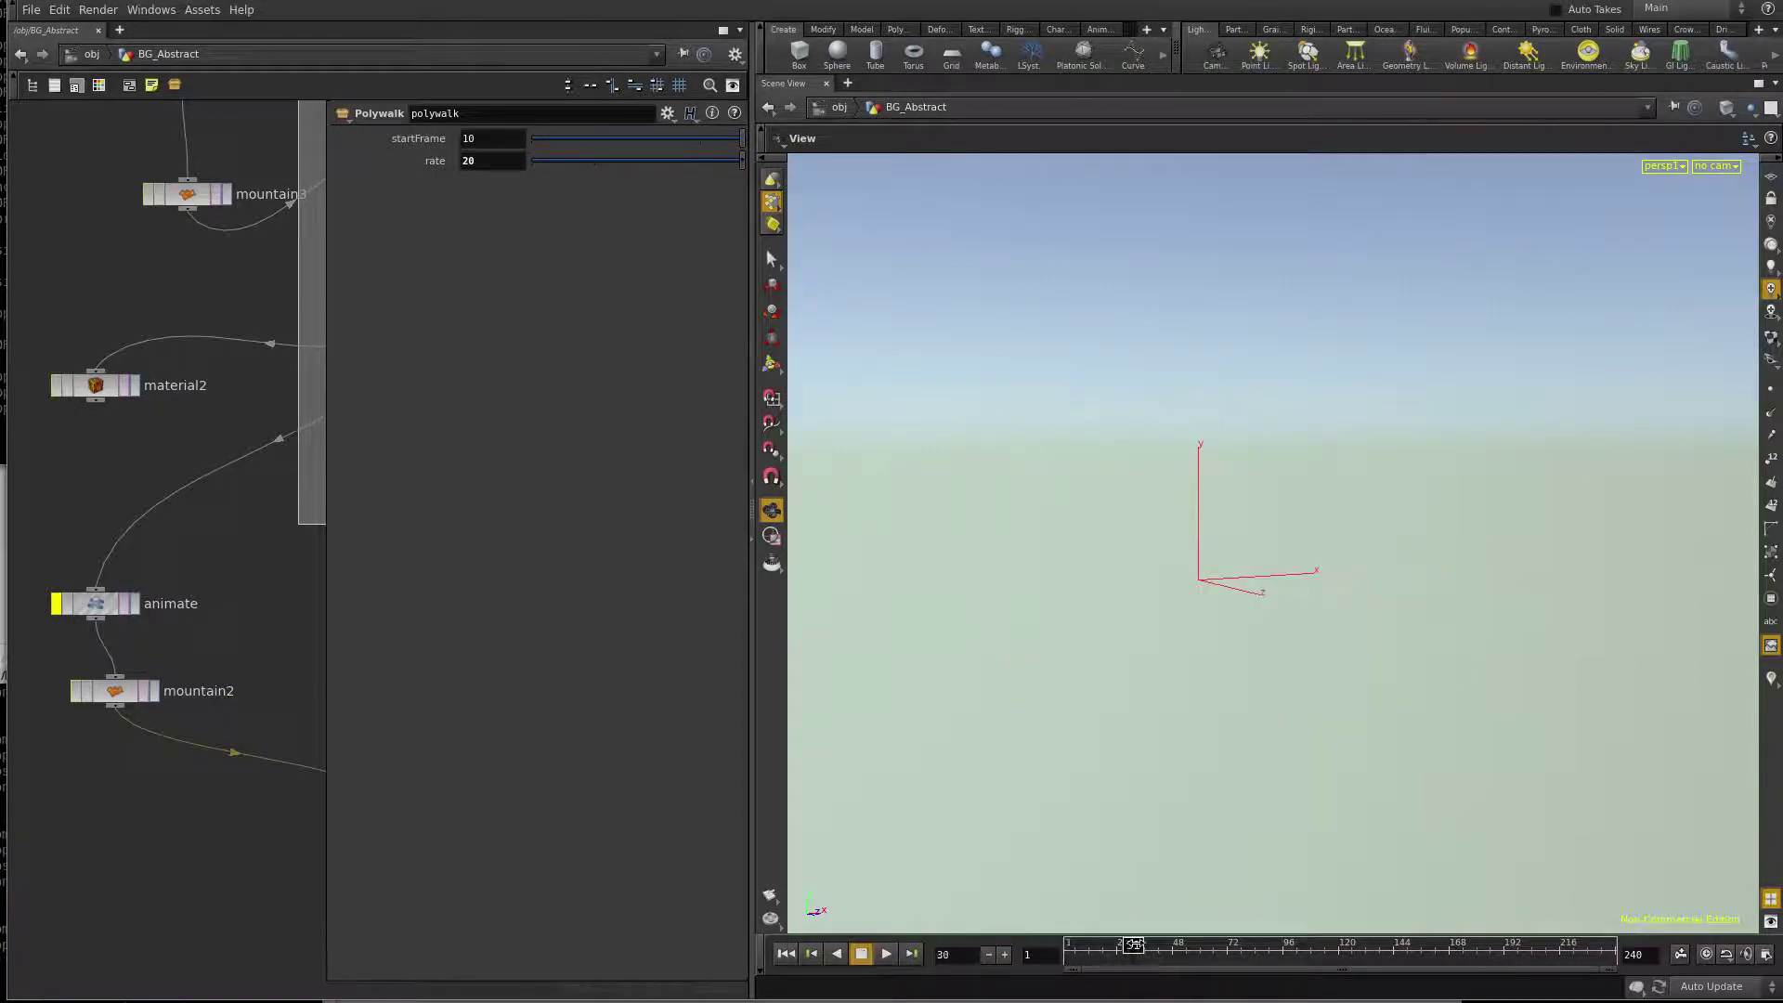
pyautogui.moveTo(1136, 950); pyautogui.dragTo(1411, 948)
pyautogui.scroll(-3, 250, 525)
# Set switch1 to input 1 (xform2), frame the three objects, and play the animation
pyautogui.click(236, 403)
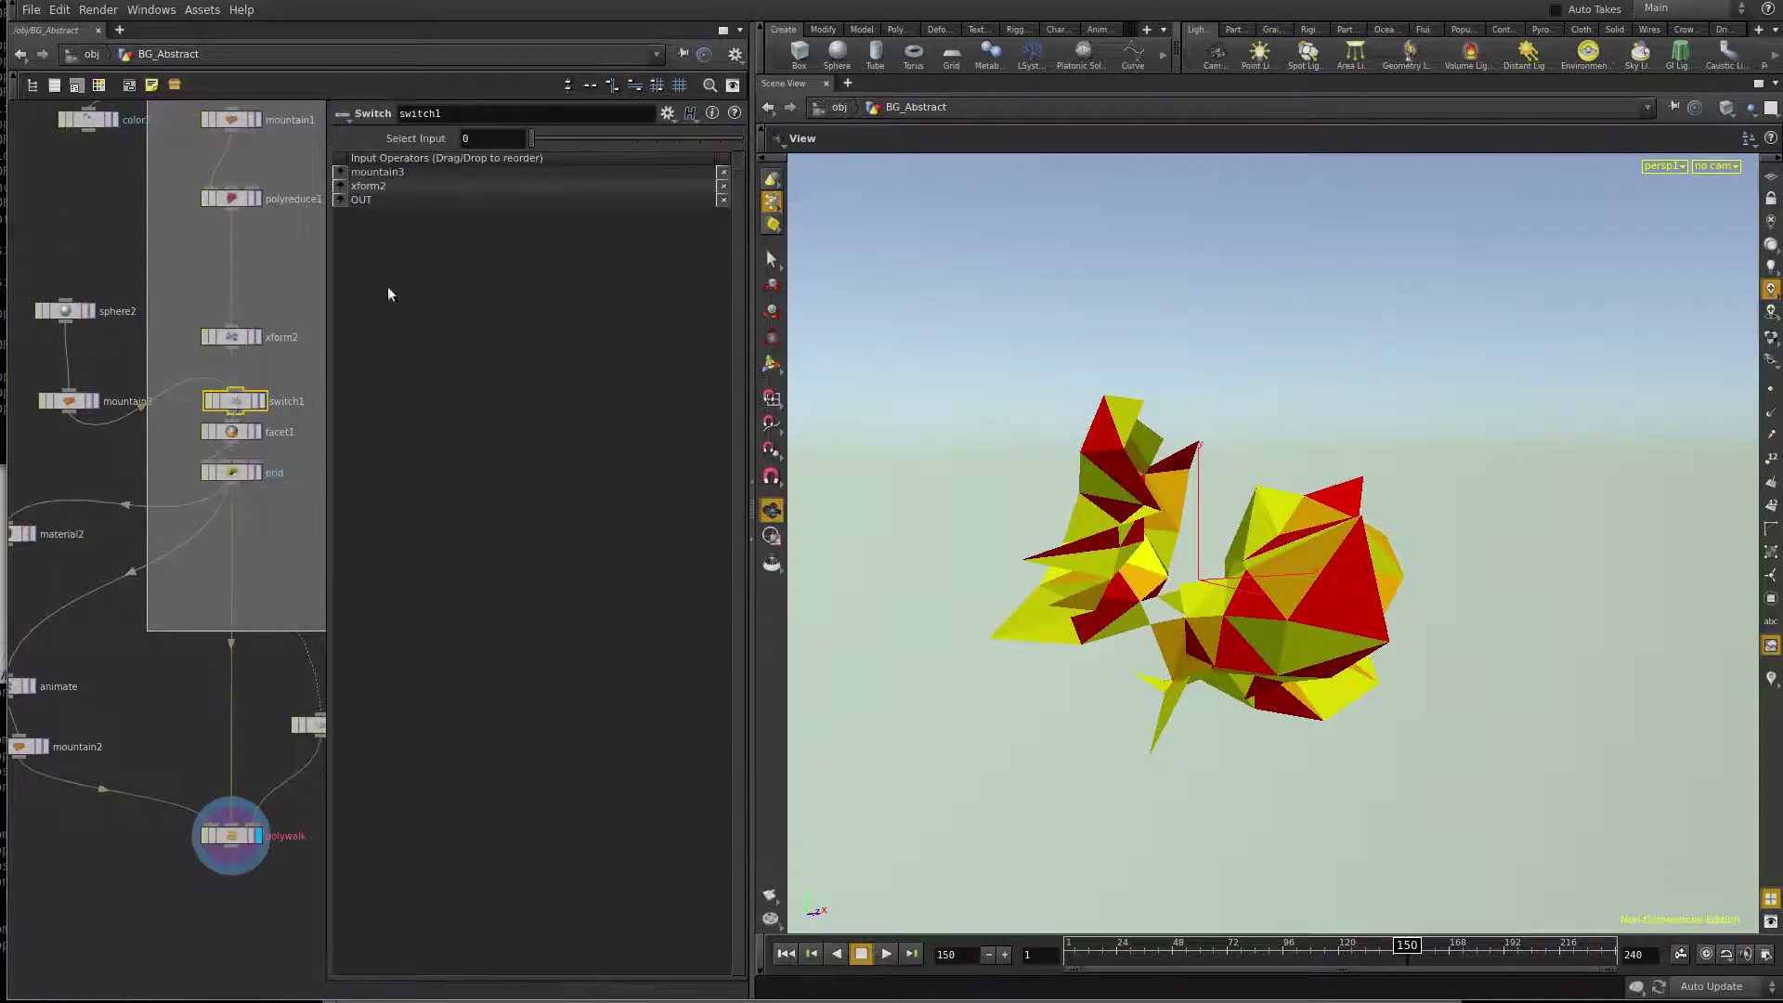
pyautogui.write('1')
pyautogui.press('Return')
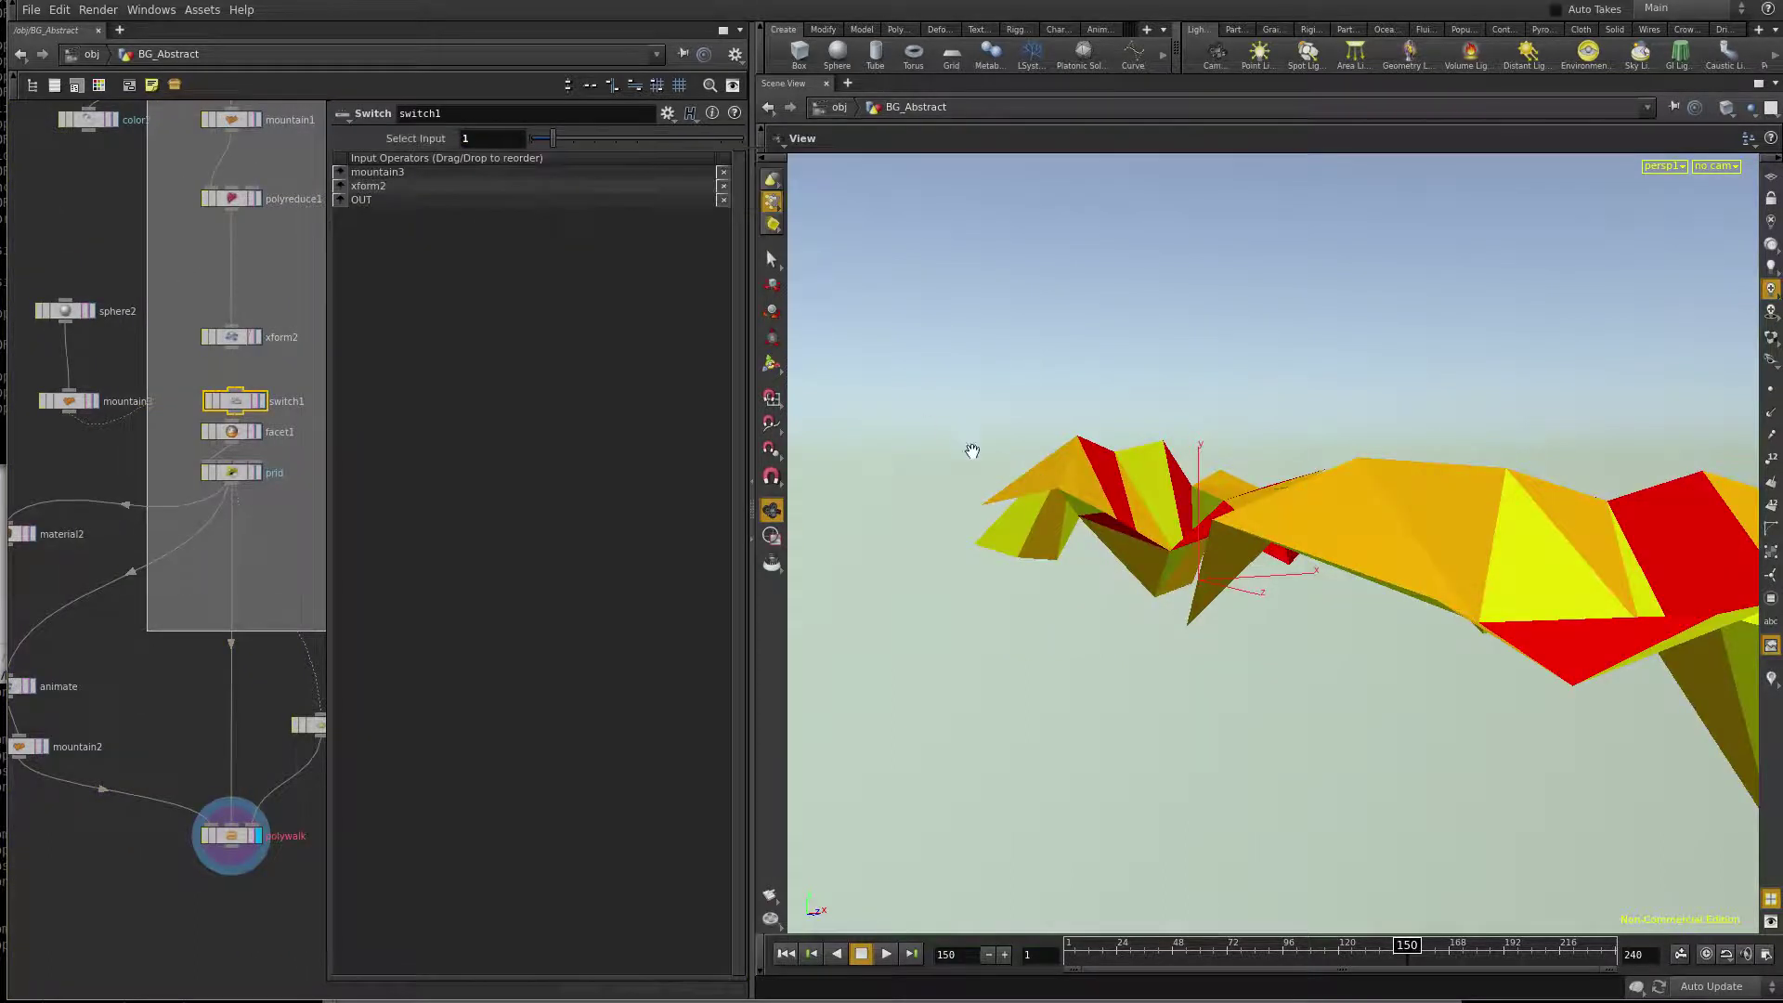
pyautogui.moveTo(968, 449); pyautogui.dragTo(1198, 505)
pyautogui.scroll(-5, 1198, 558)
pyautogui.moveTo(1004, 624); pyautogui.dragTo(1169, 874)
pyautogui.click(888, 955)
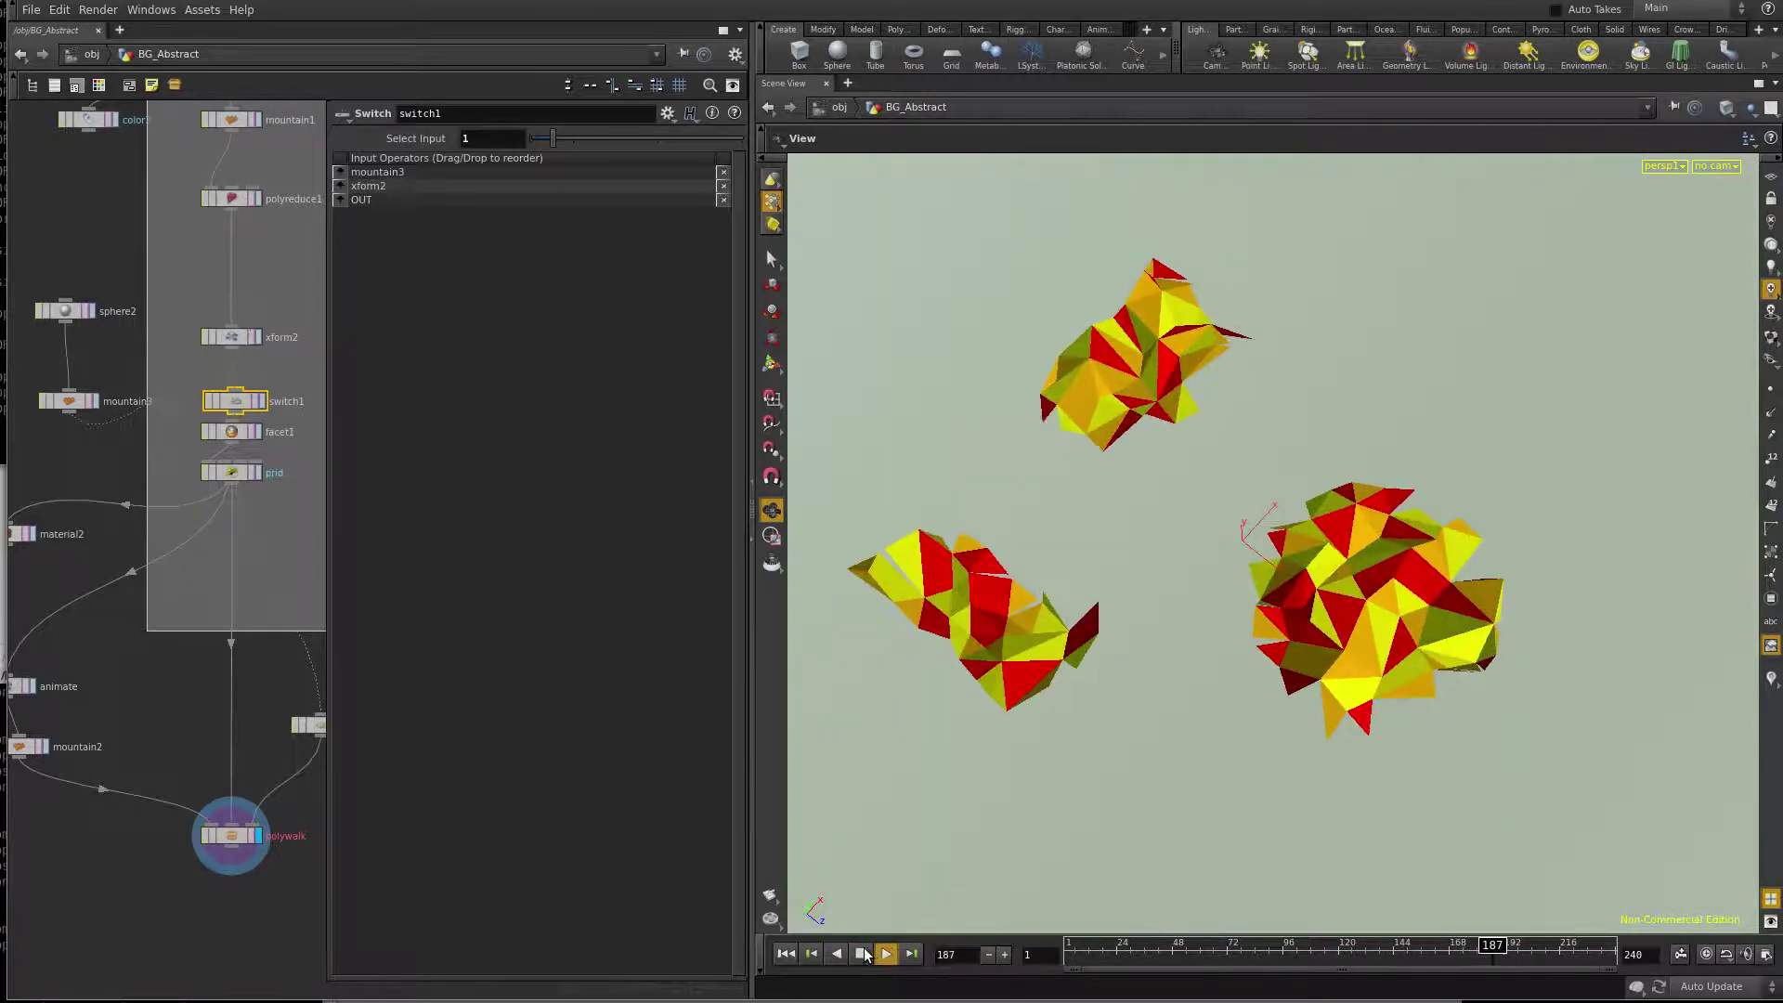
# Select scatter1 and drag its Force Total Count slider to change the number of clusters
pyautogui.moveTo(350, 683); pyautogui.dragTo(238, 716)
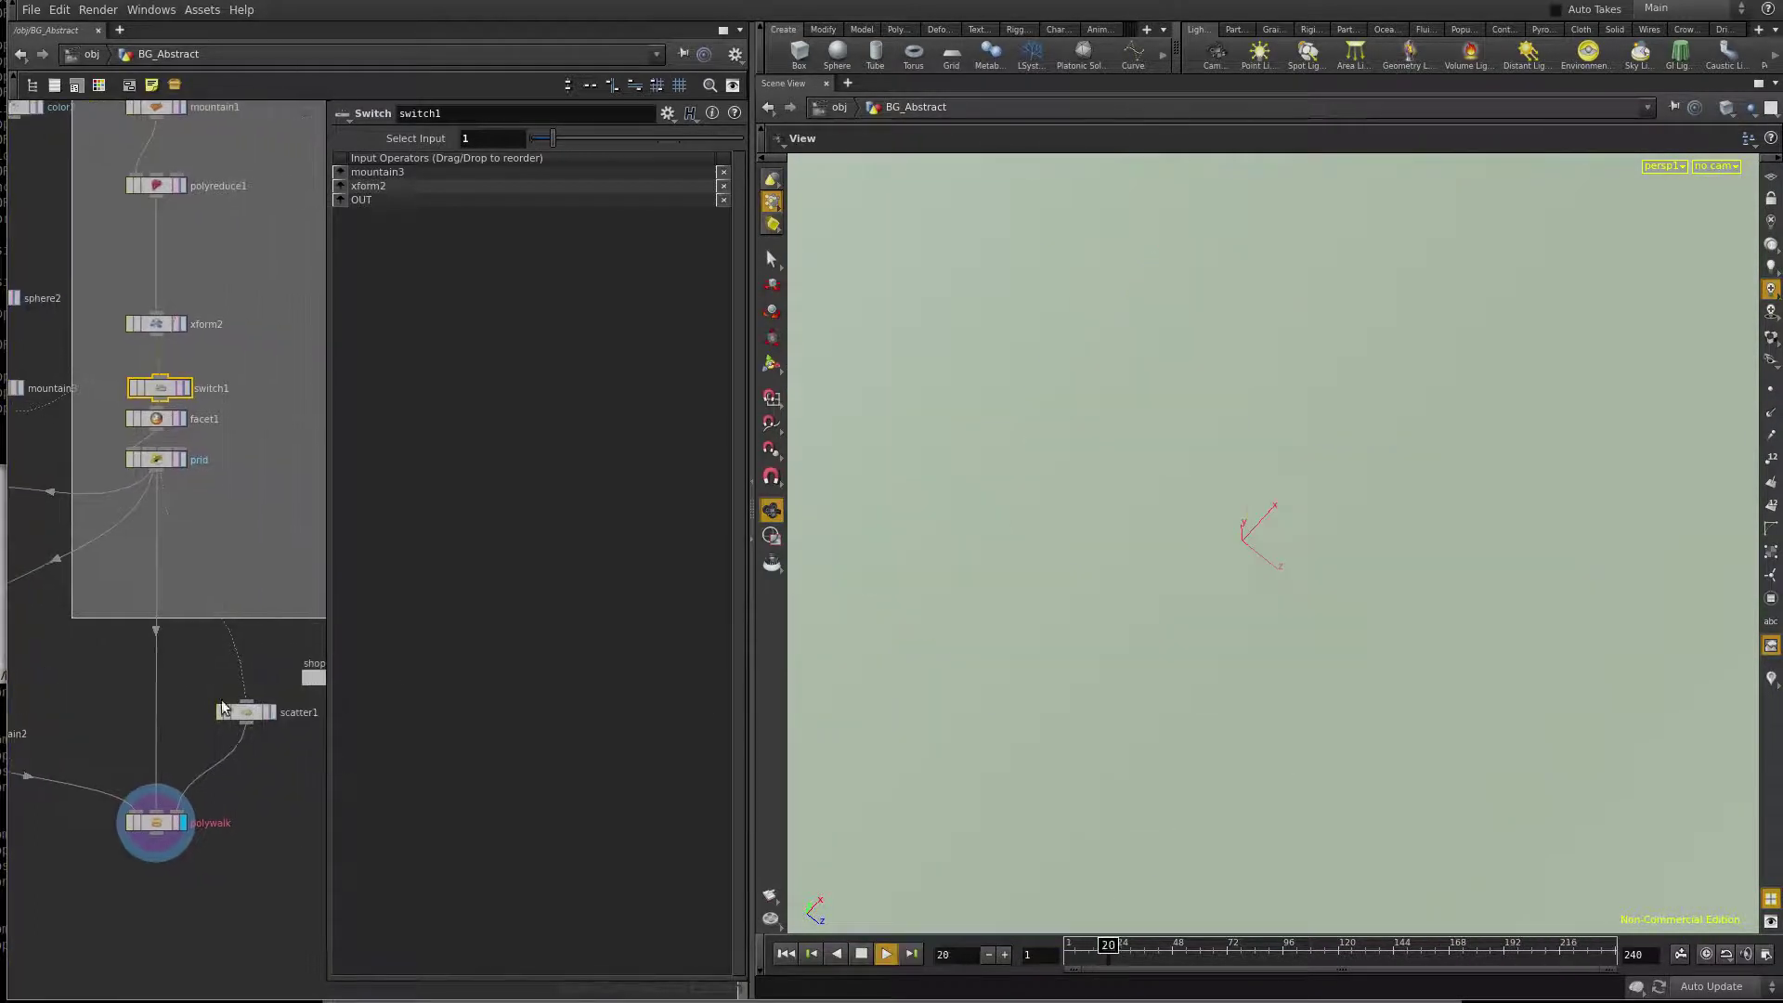
pyautogui.click(243, 712)
pyautogui.moveTo(485, 275); pyautogui.dragTo(524, 286, button='middle')
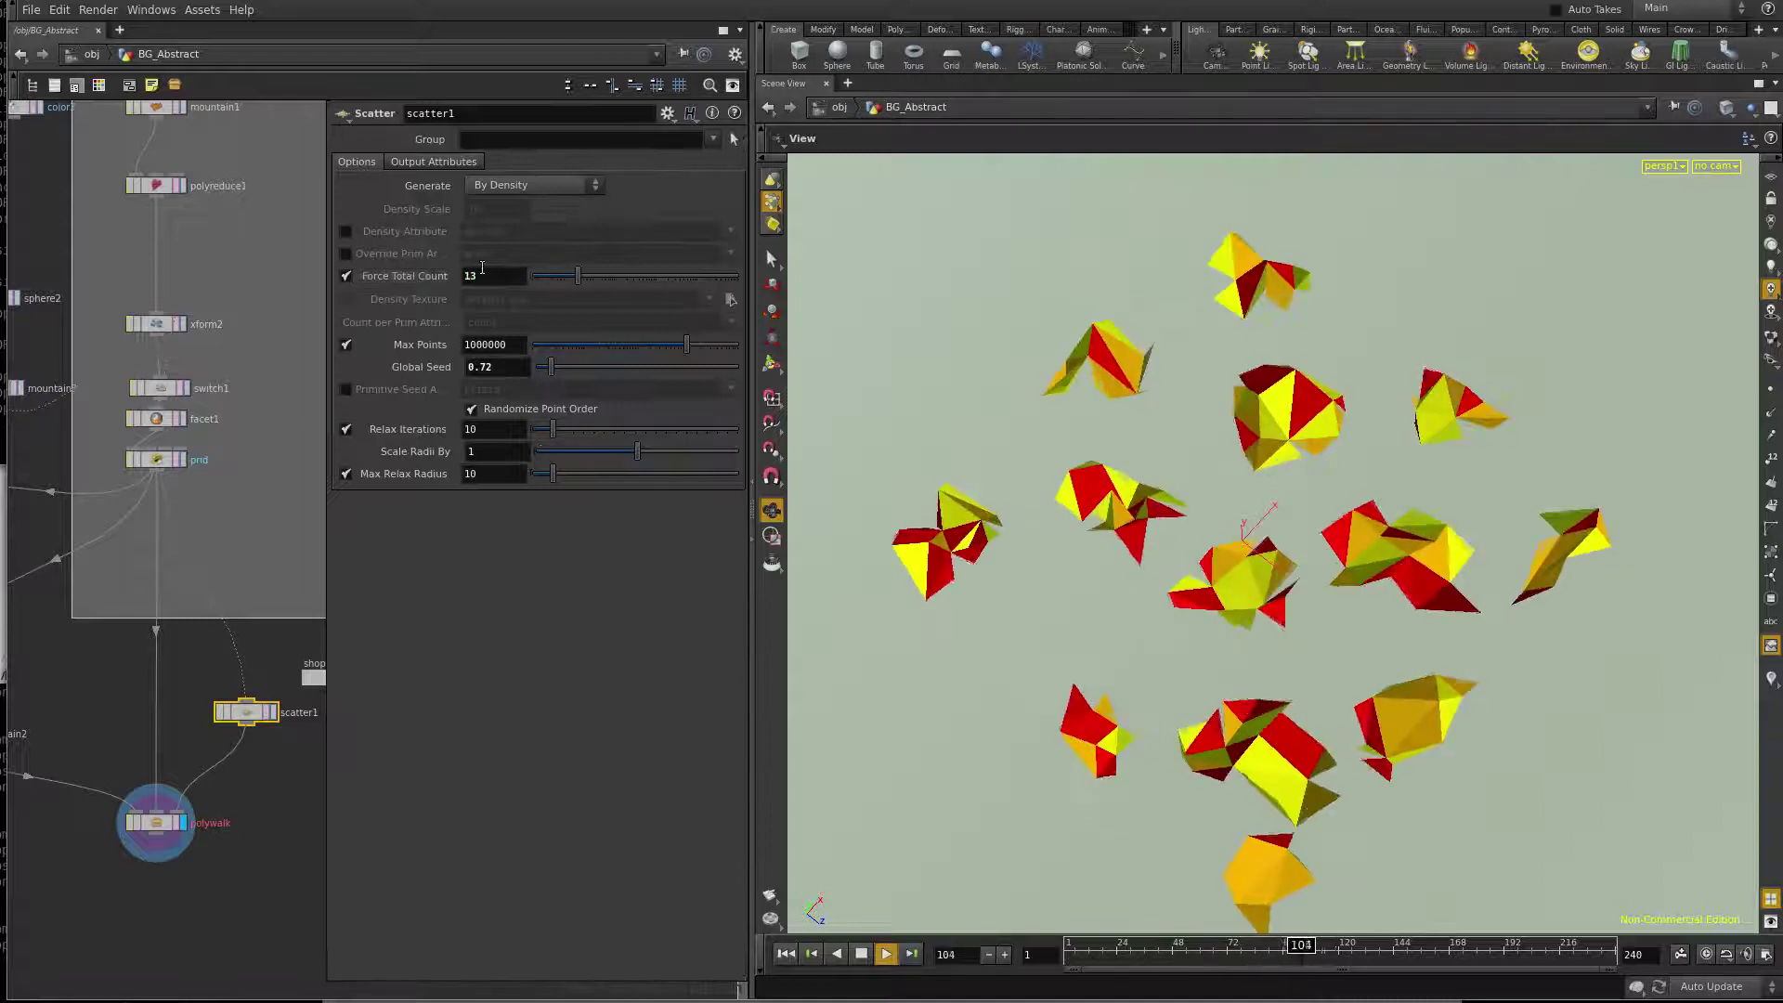
pyautogui.write('1')
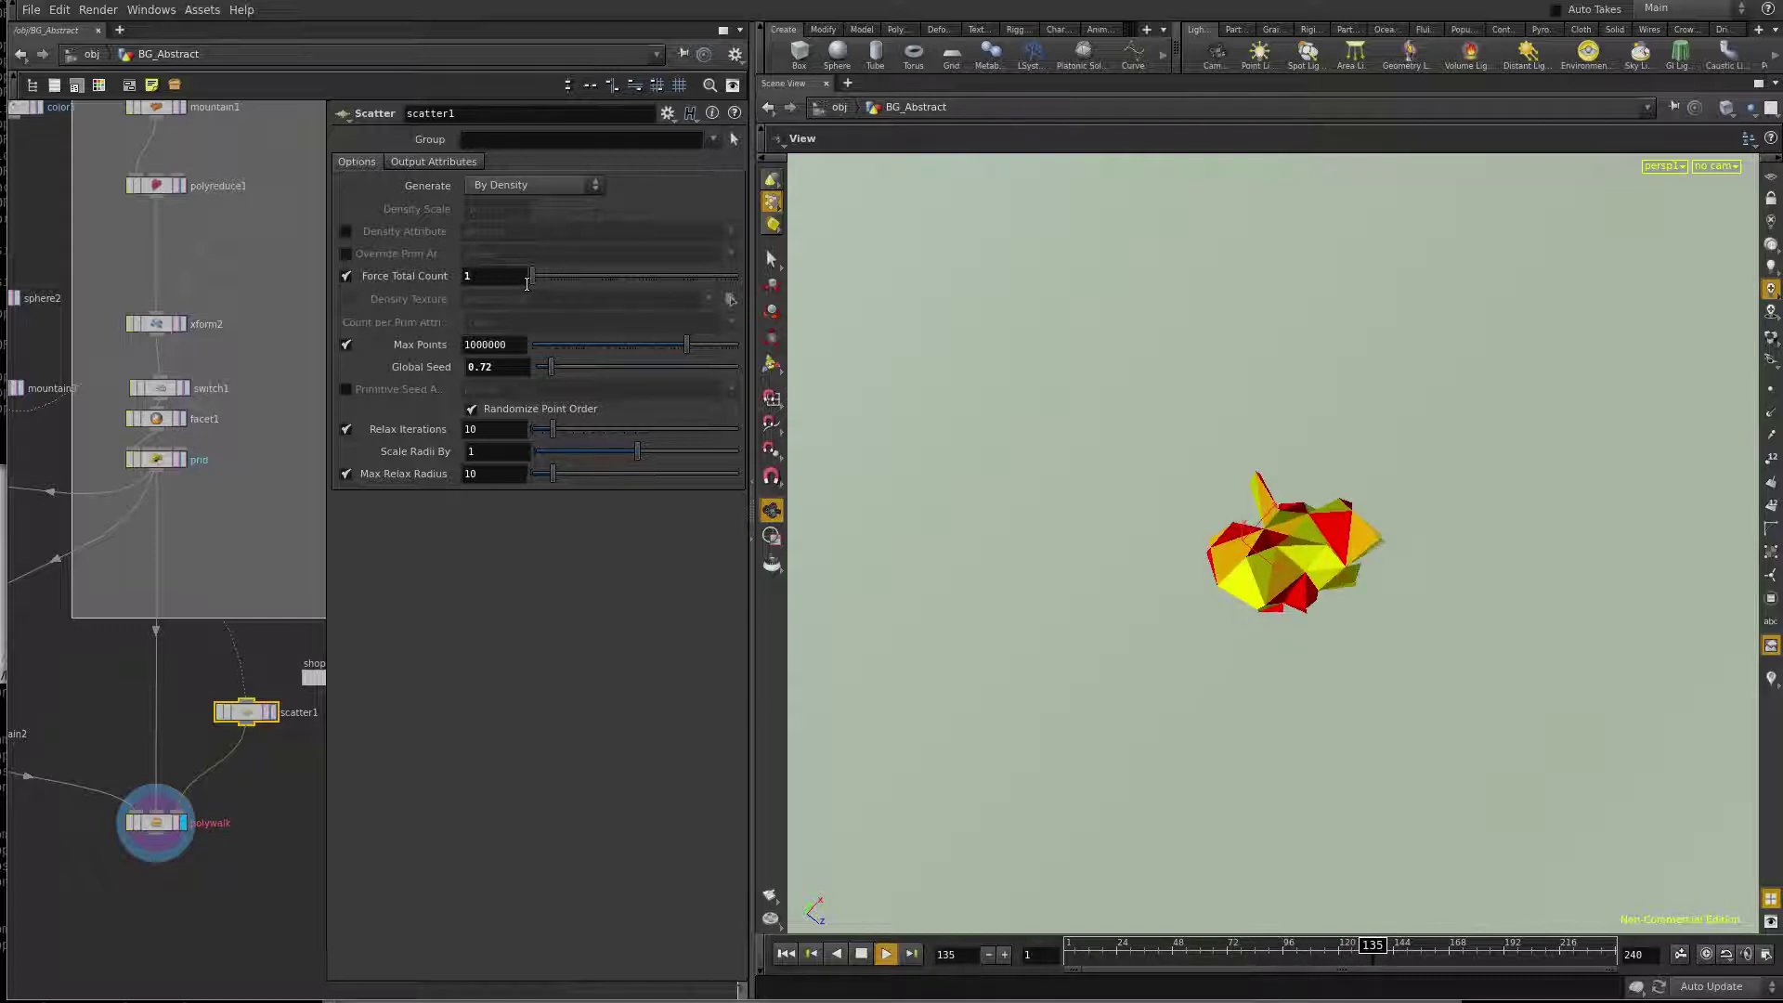
# Set switch1's Select Input to 2, orbit the new mesh, and return to polywalk's parameters
pyautogui.click(156, 824)
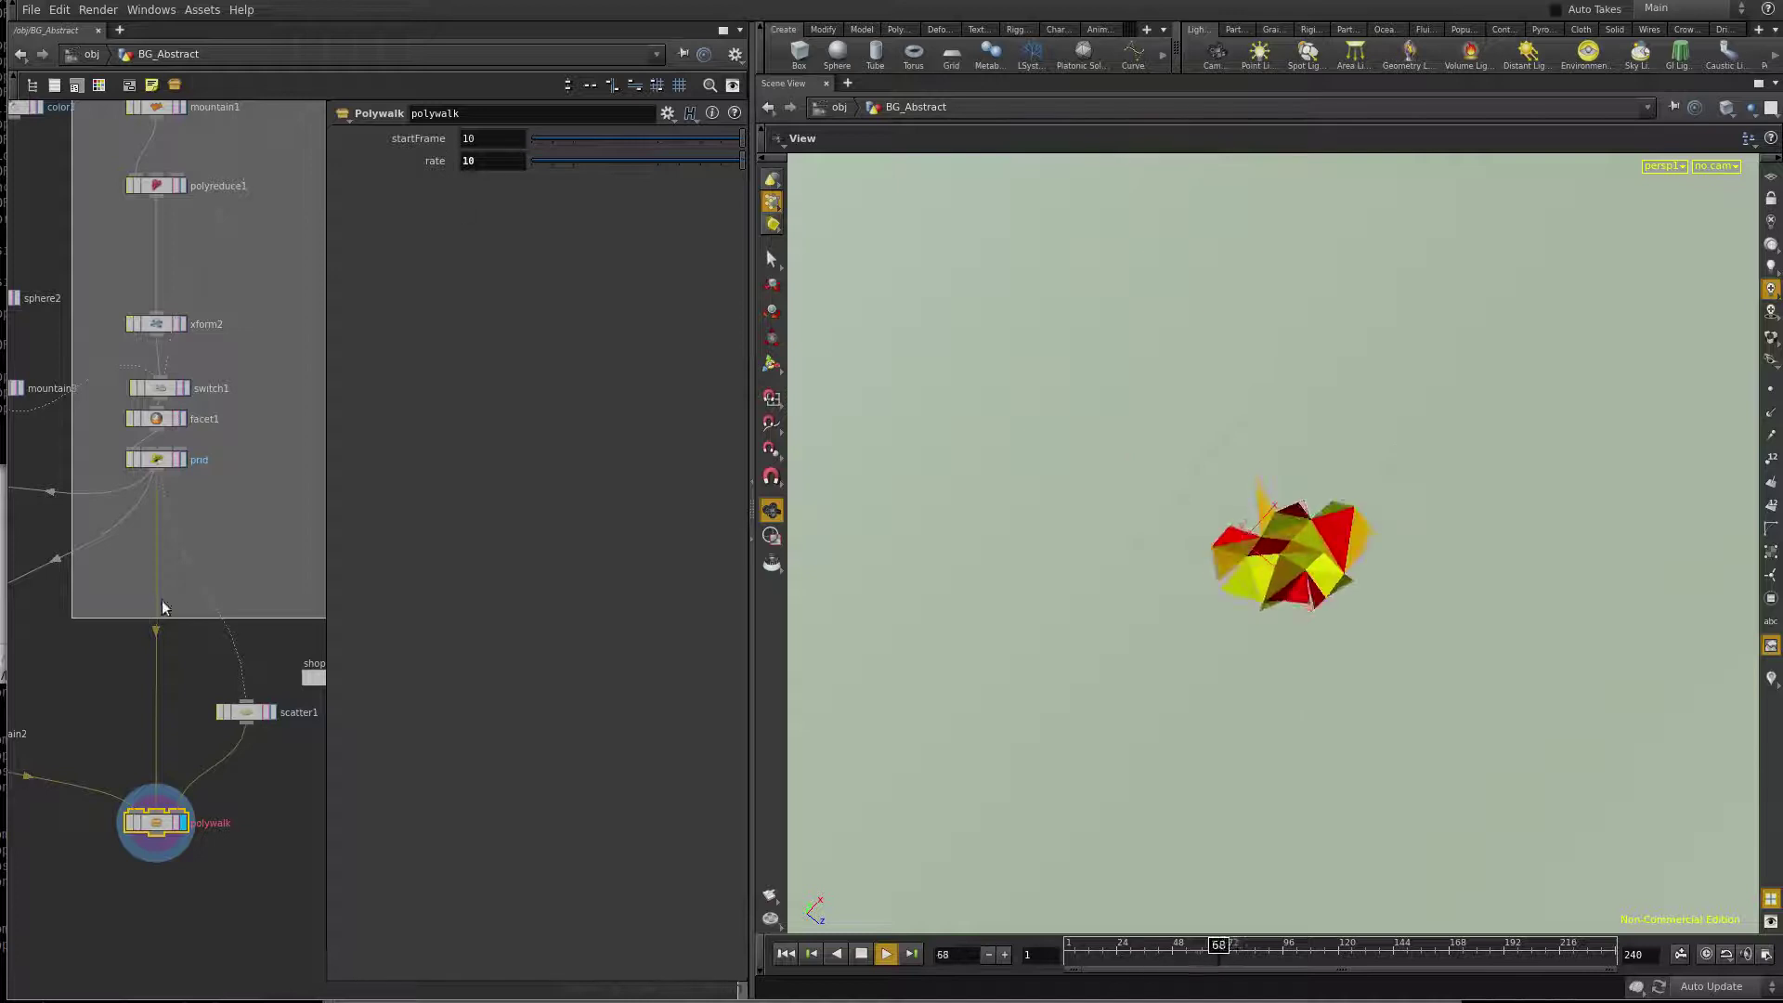
pyautogui.click(159, 387)
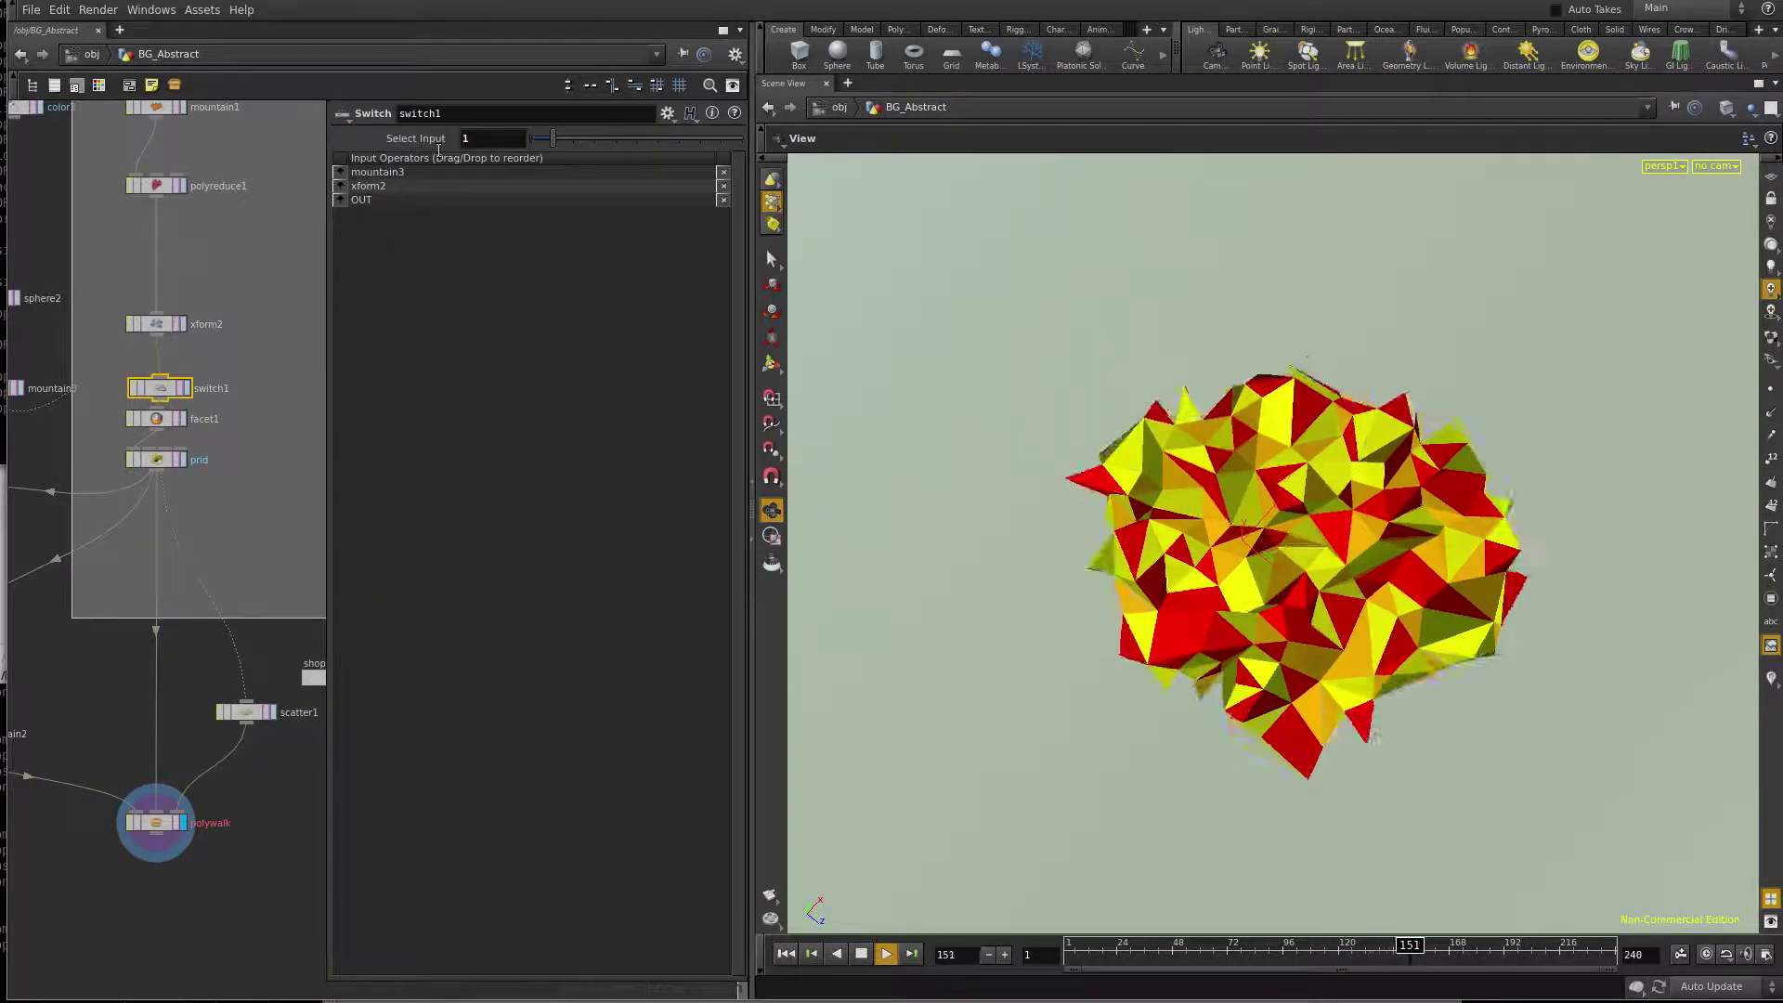
pyautogui.moveTo(552, 138); pyautogui.dragTo(572, 137)
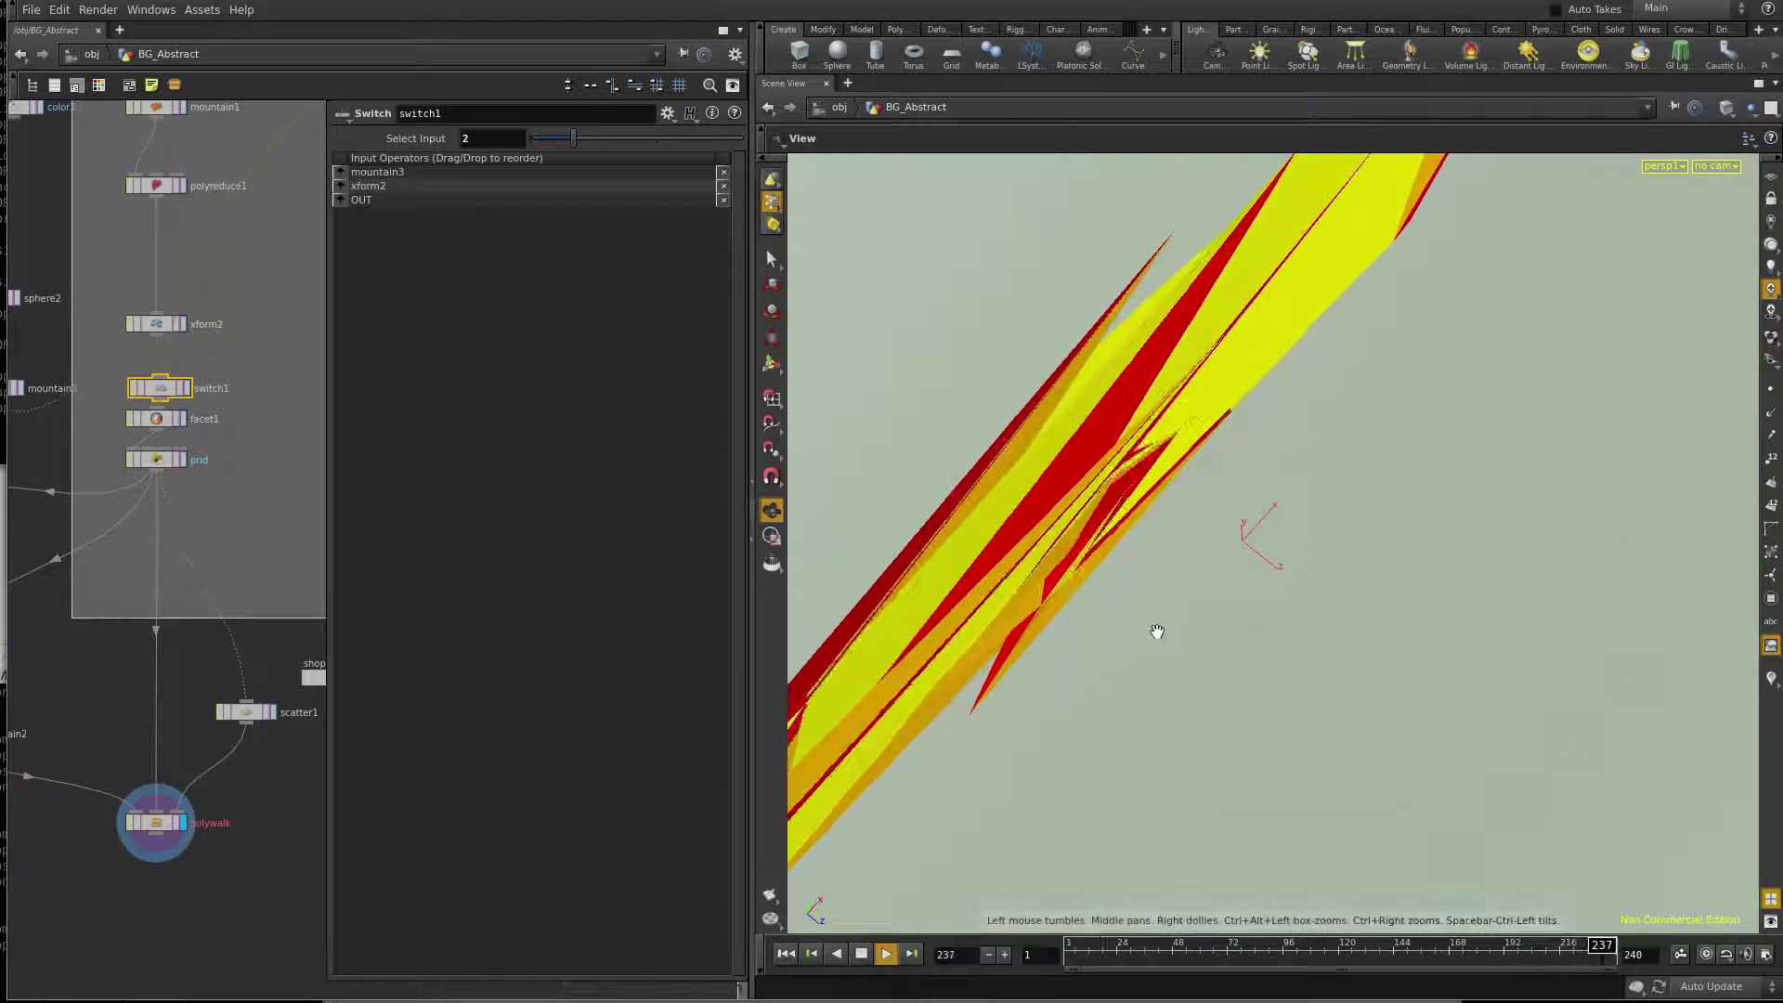
pyautogui.moveTo(1184, 599)
pyautogui.mouseDown()
pyautogui.moveTo(1059, 468)
pyautogui.moveTo(1018, 703)
pyautogui.moveTo(1035, 746)
pyautogui.mouseUp()
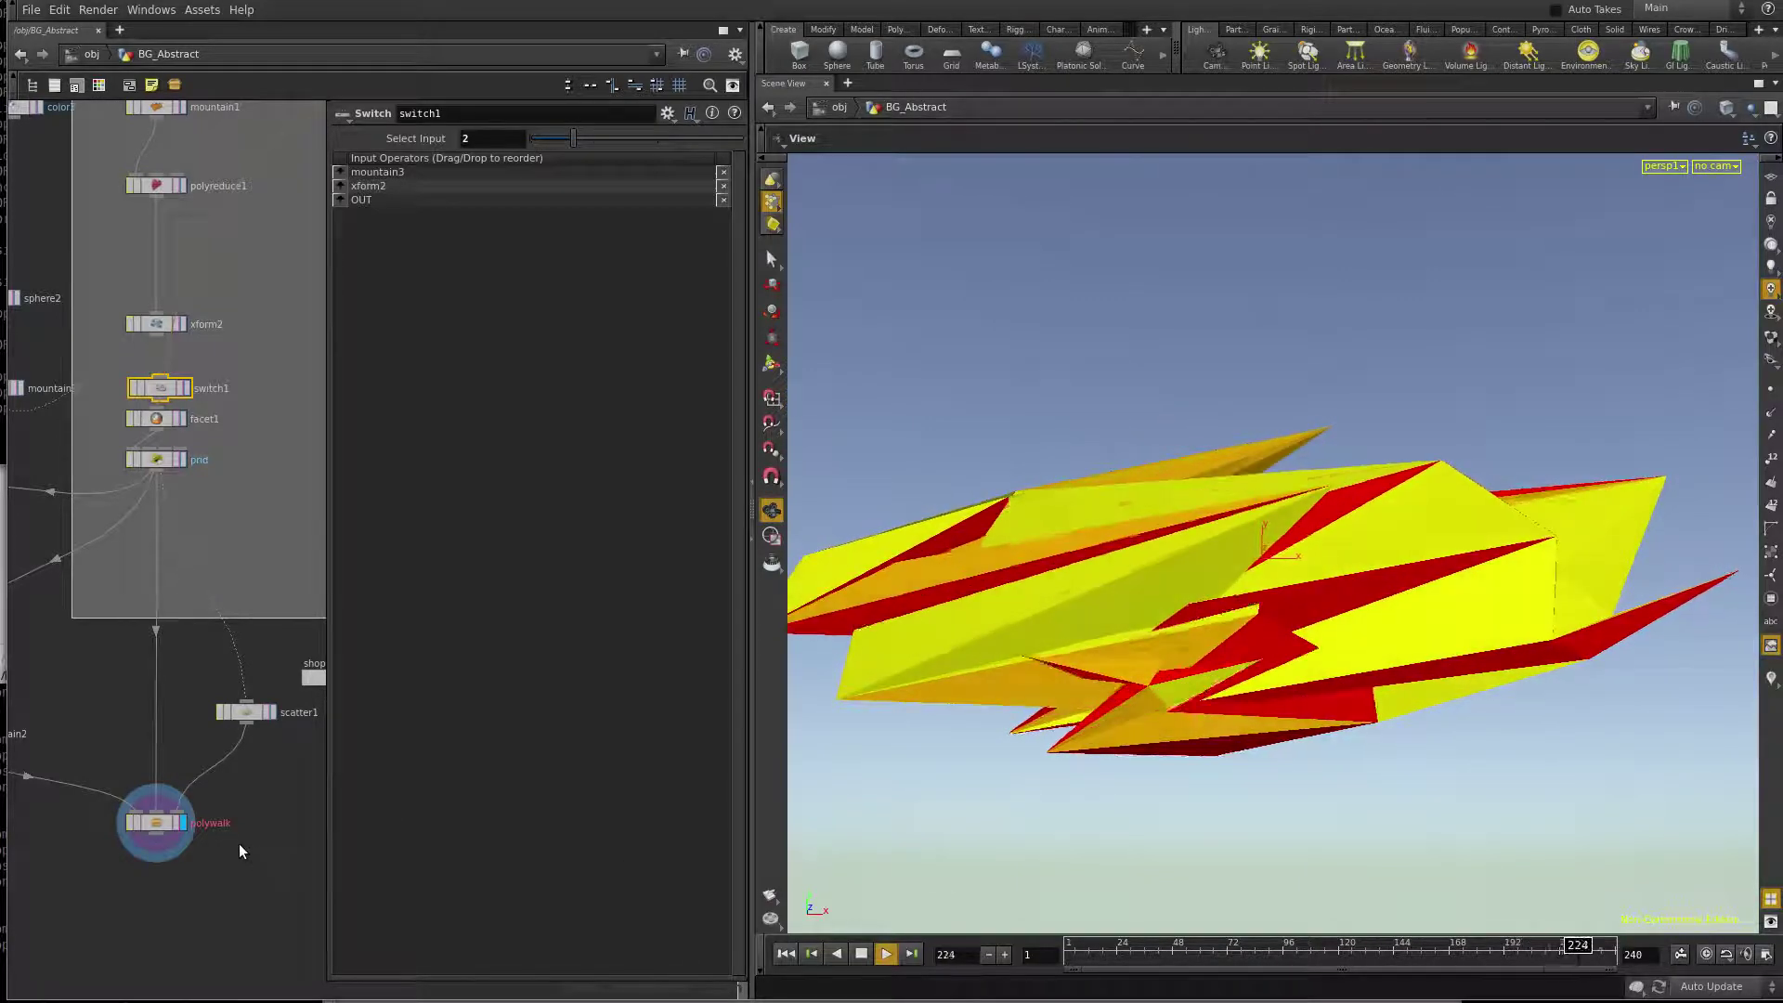
pyautogui.click(157, 825)
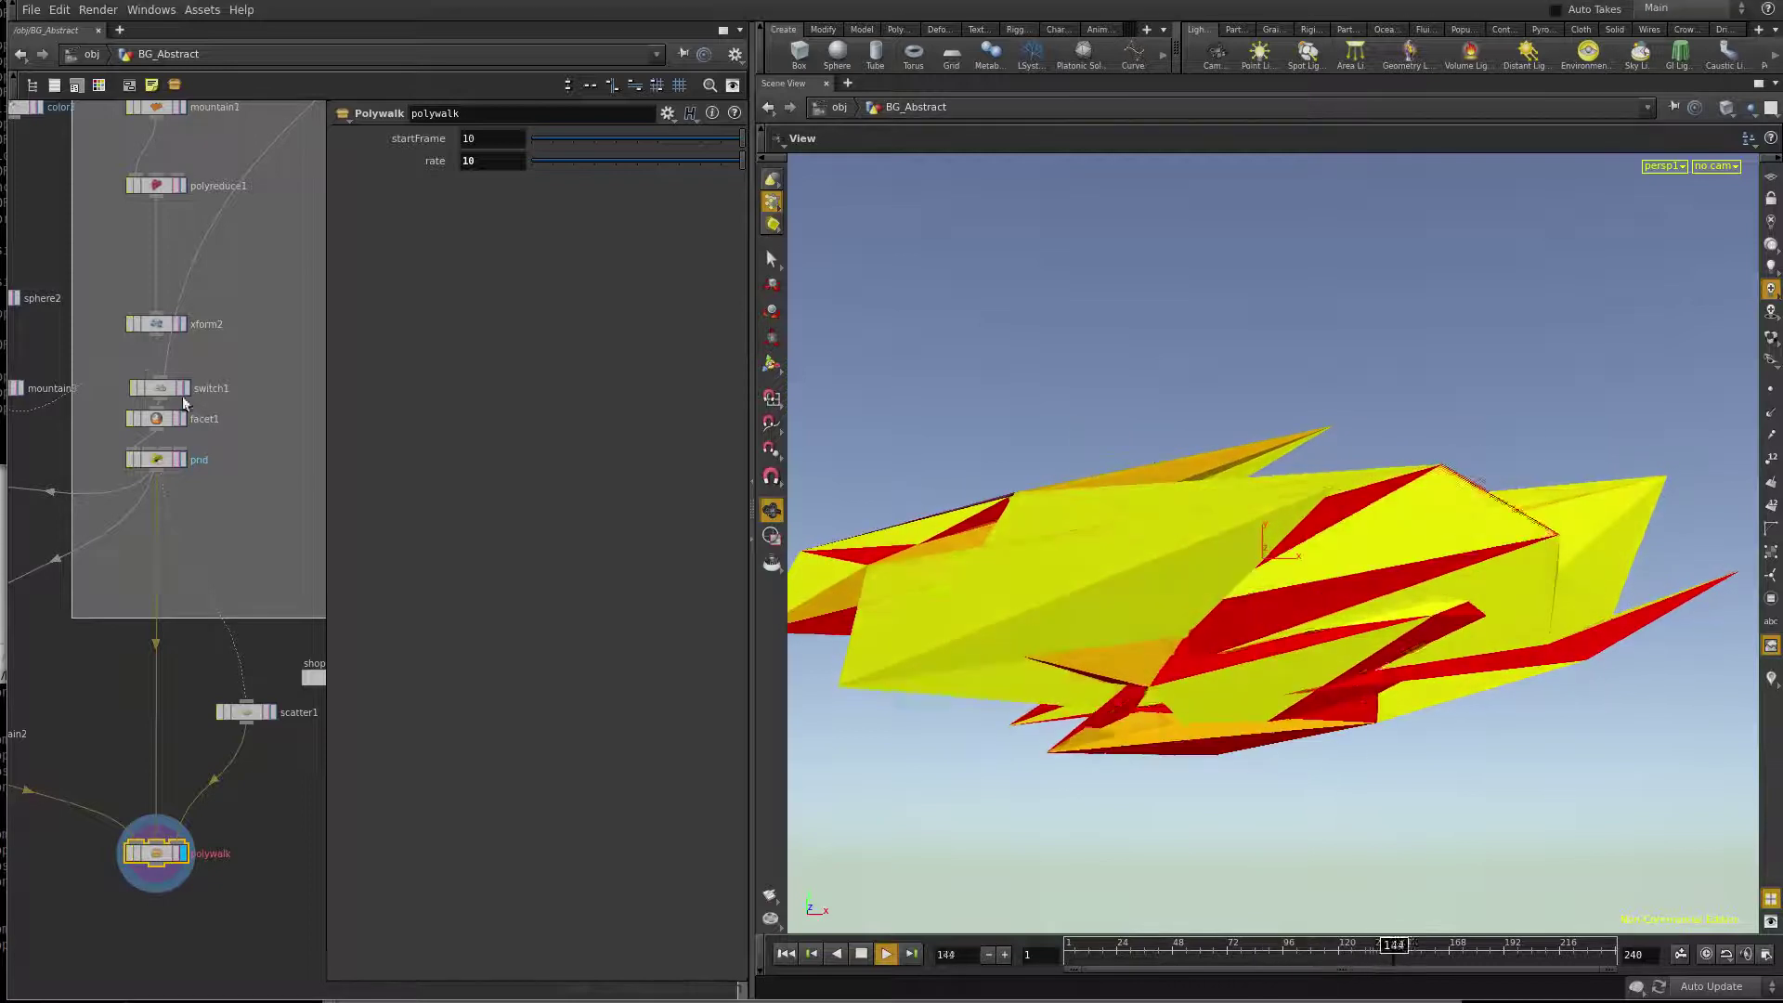
# Set switch1 back to input 1 and dive inside the polywalk node's network
pyautogui.click(161, 387)
pyautogui.write('1')
pyautogui.press('Return')
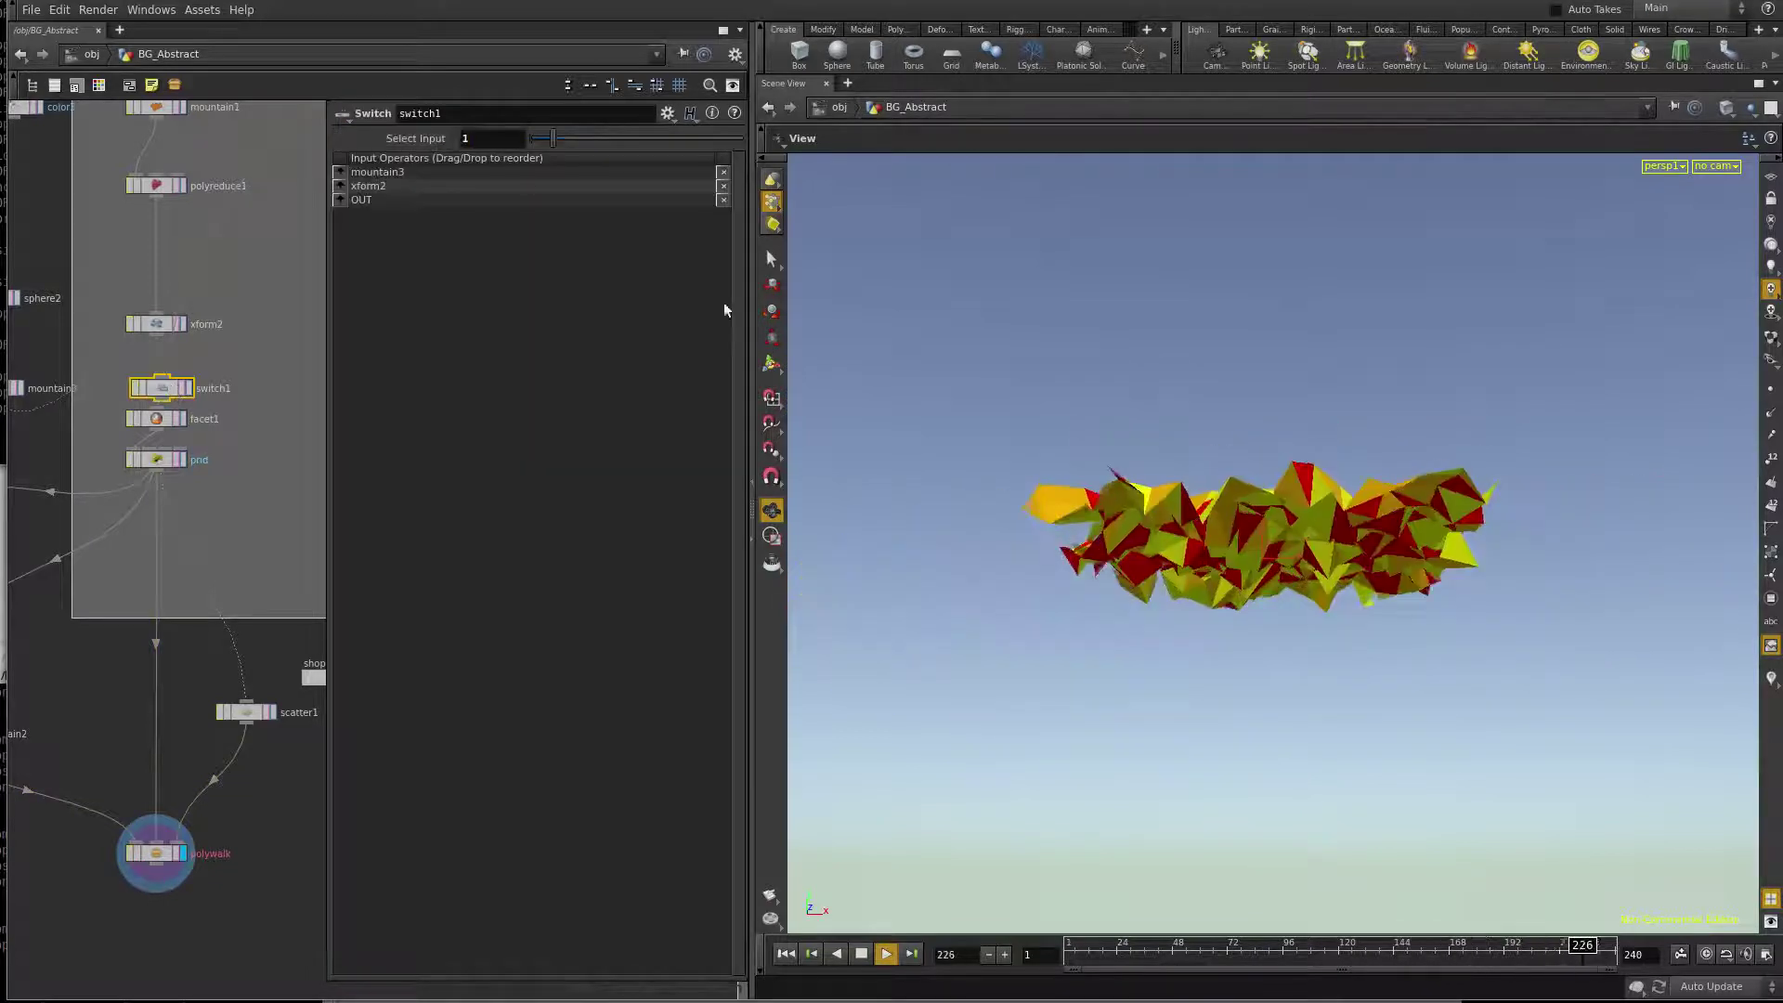
pyautogui.scroll(-5, 1165, 655)
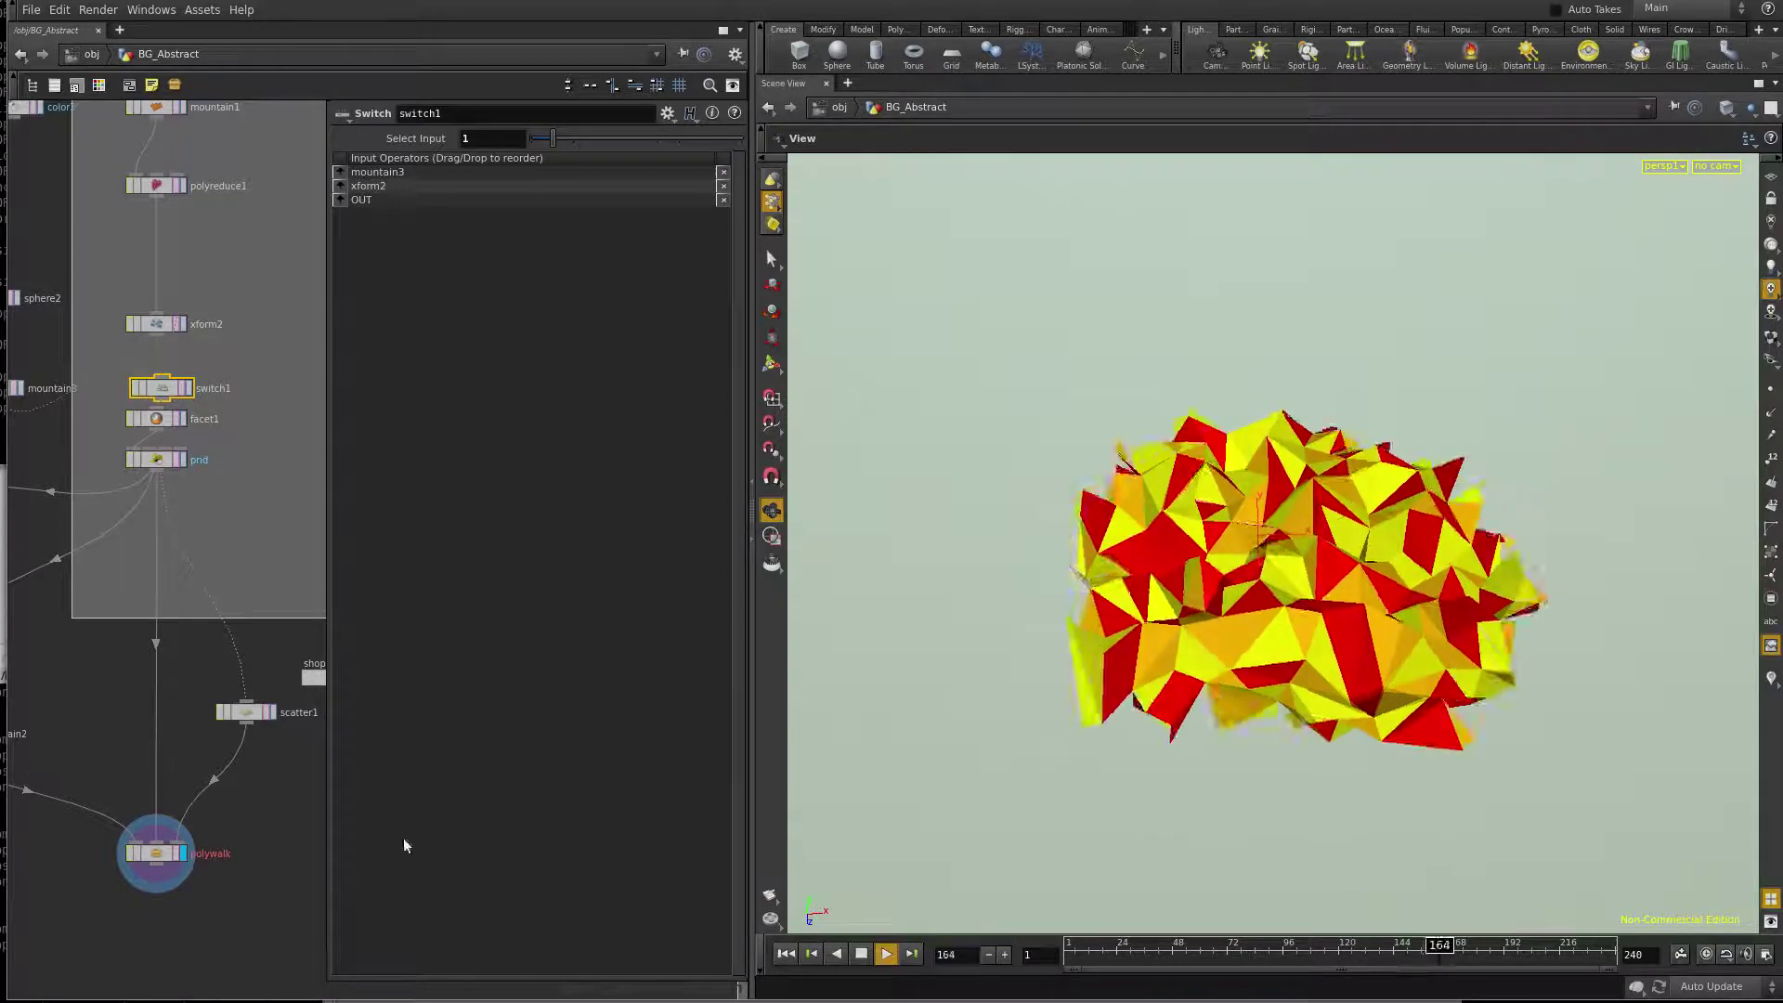
pyautogui.doubleClick(146, 854)
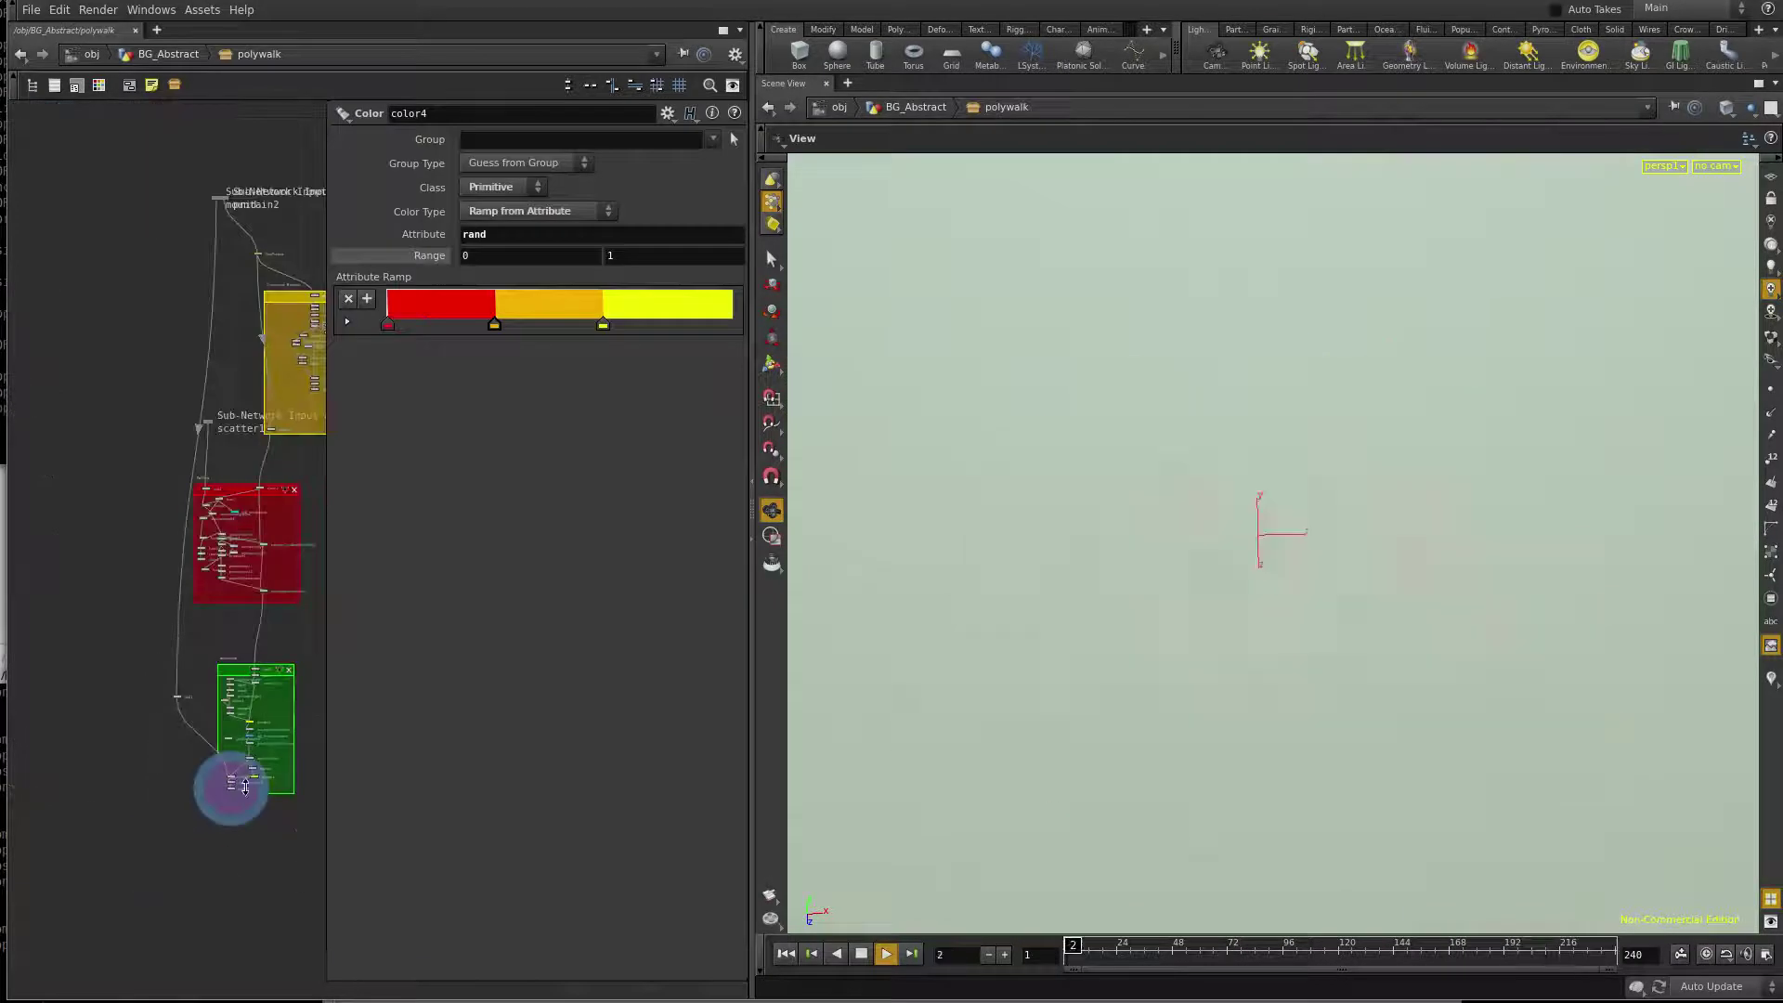
pyautogui.scroll(3, 220, 475)
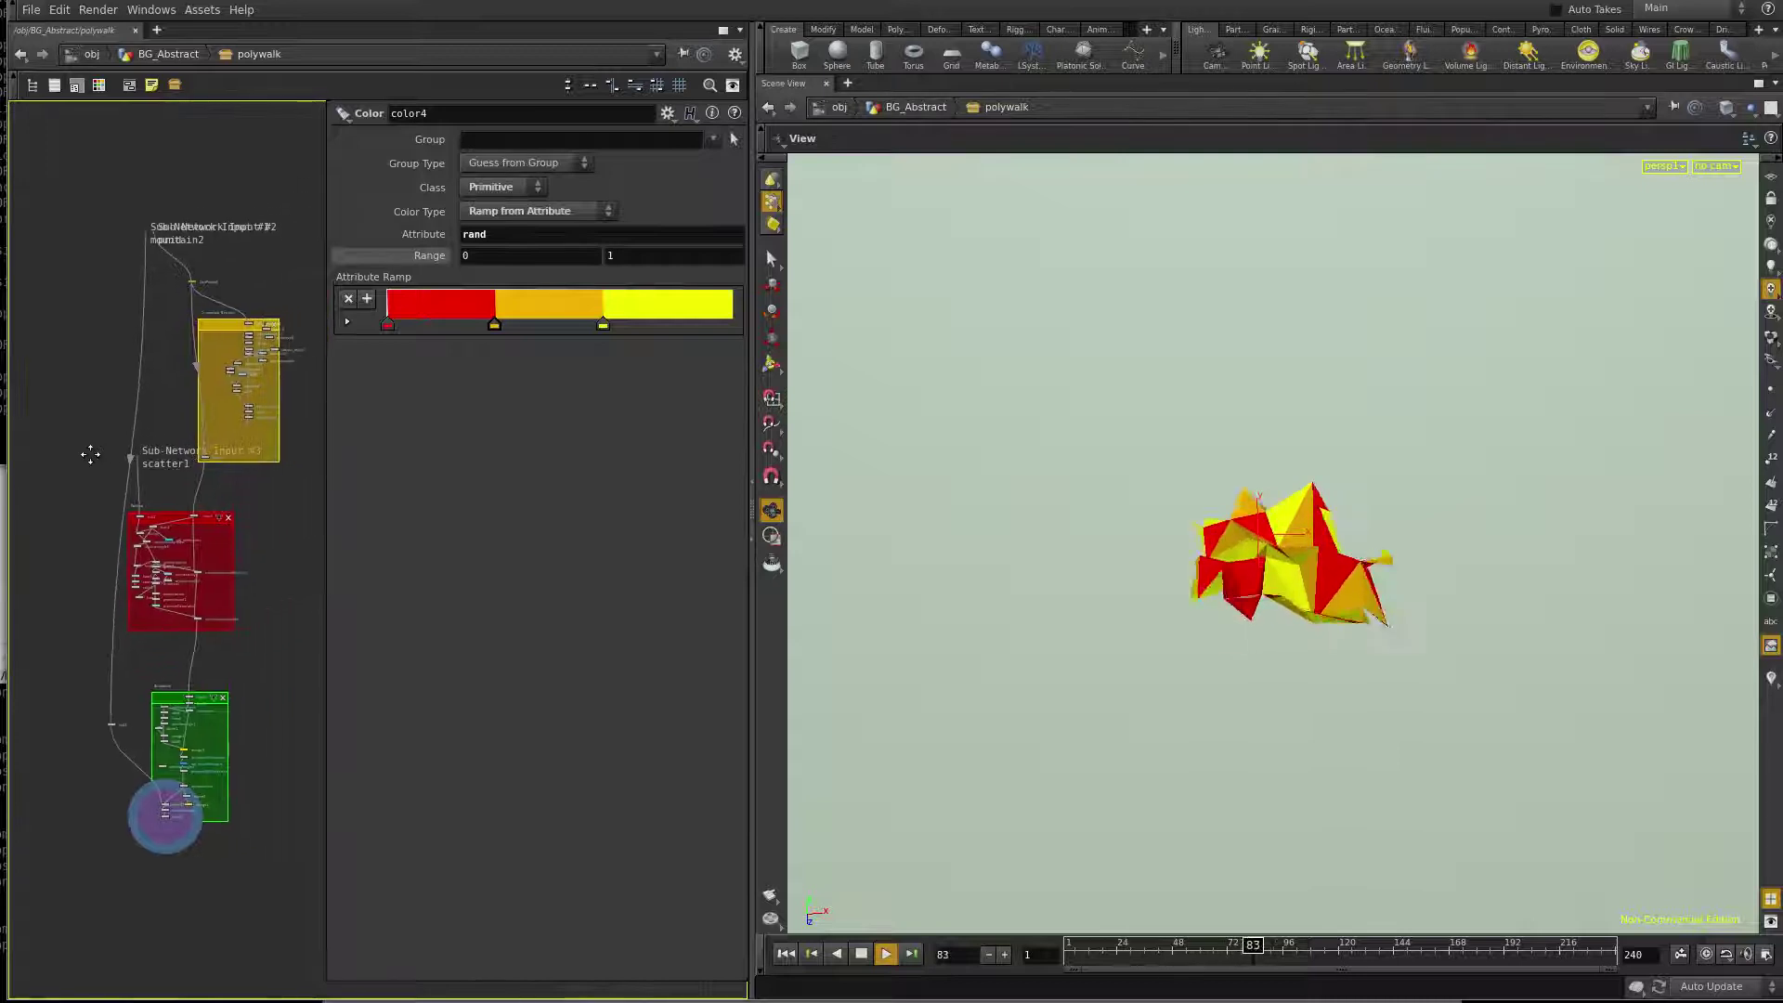
pyautogui.scroll(2, 195, 483)
pyautogui.scroll(2, 195, 482)
pyautogui.scroll(2, 133, 374)
pyautogui.scroll(2, 164, 374)
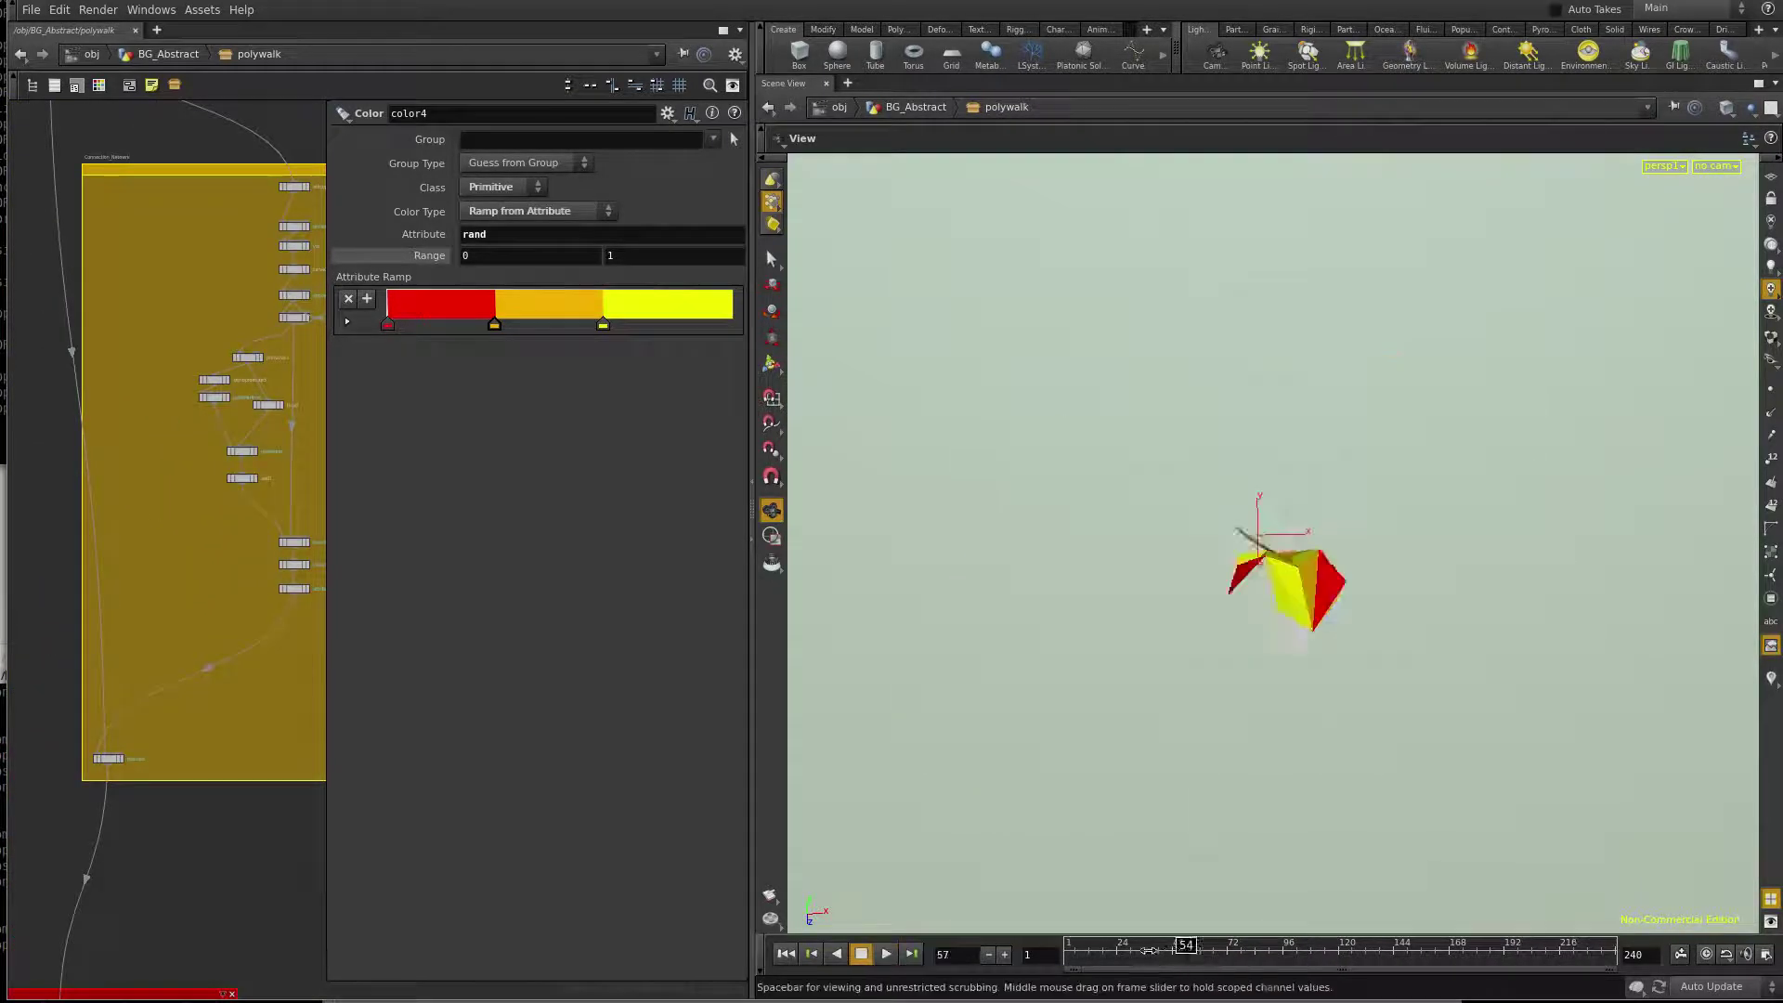
# Display the position and GeoPreped results from top view, then display the shortestpathtransfer wrangle
pyautogui.click(112, 759)
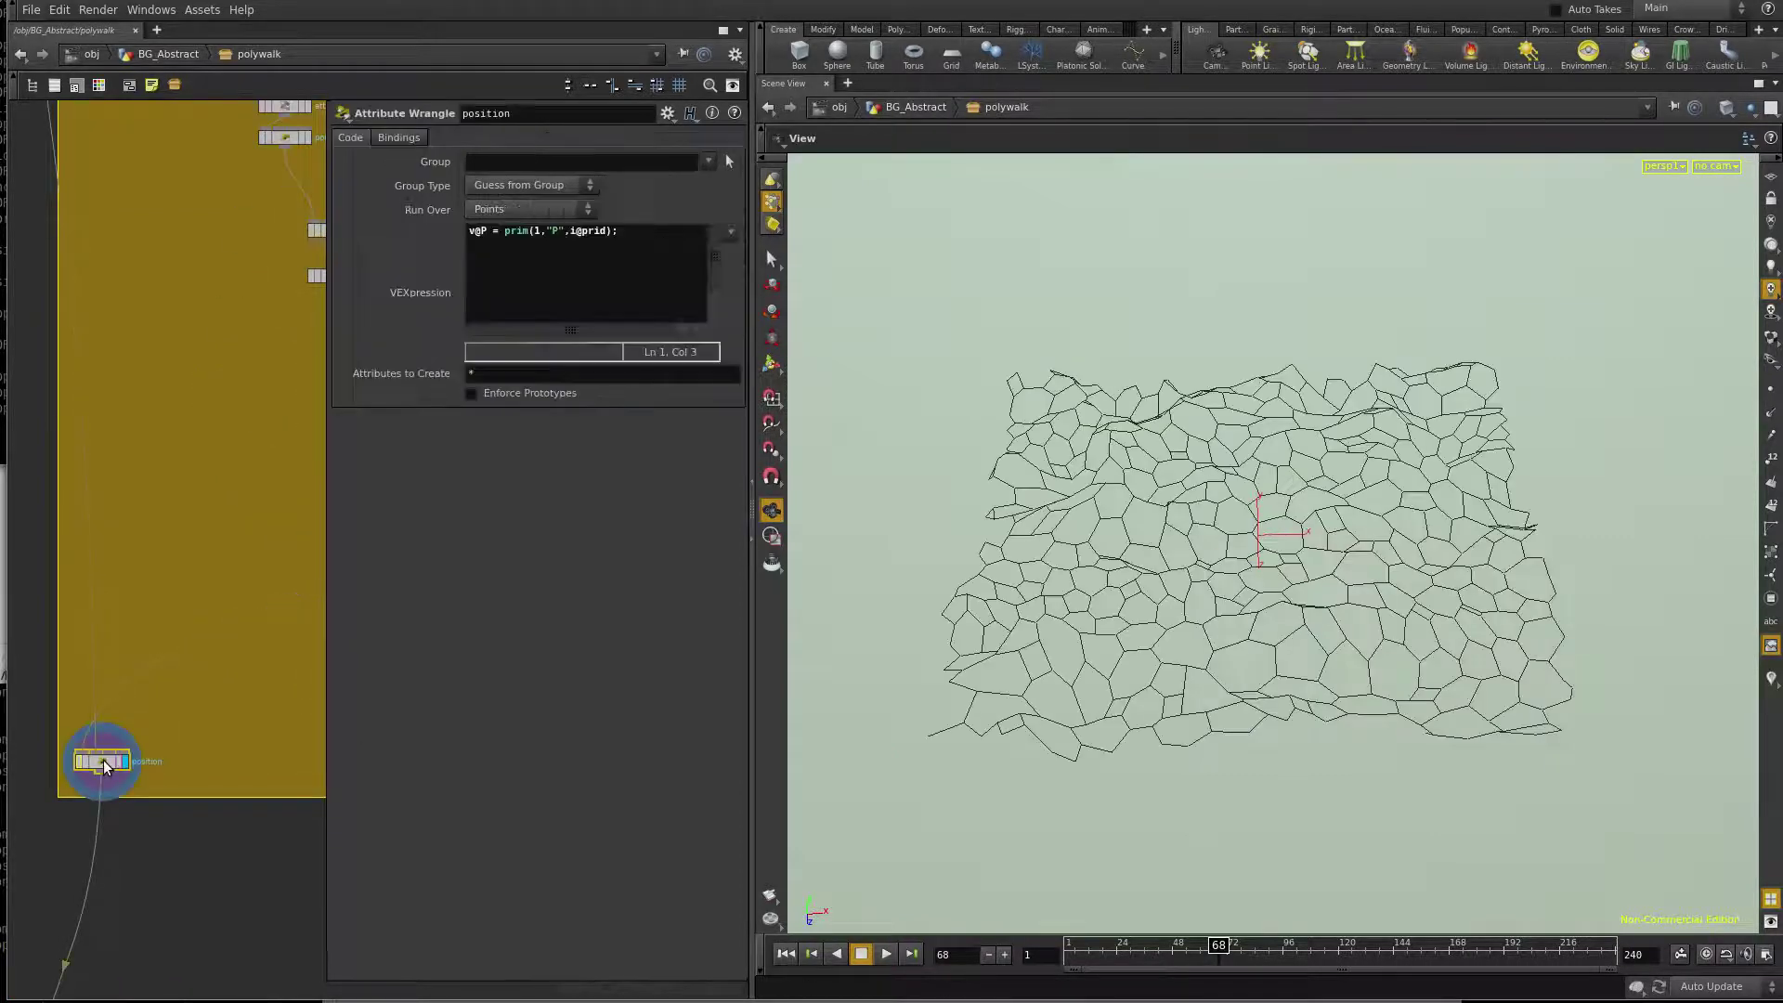
pyautogui.scroll(-3, 104, 765)
pyautogui.scroll(3, 129, 206)
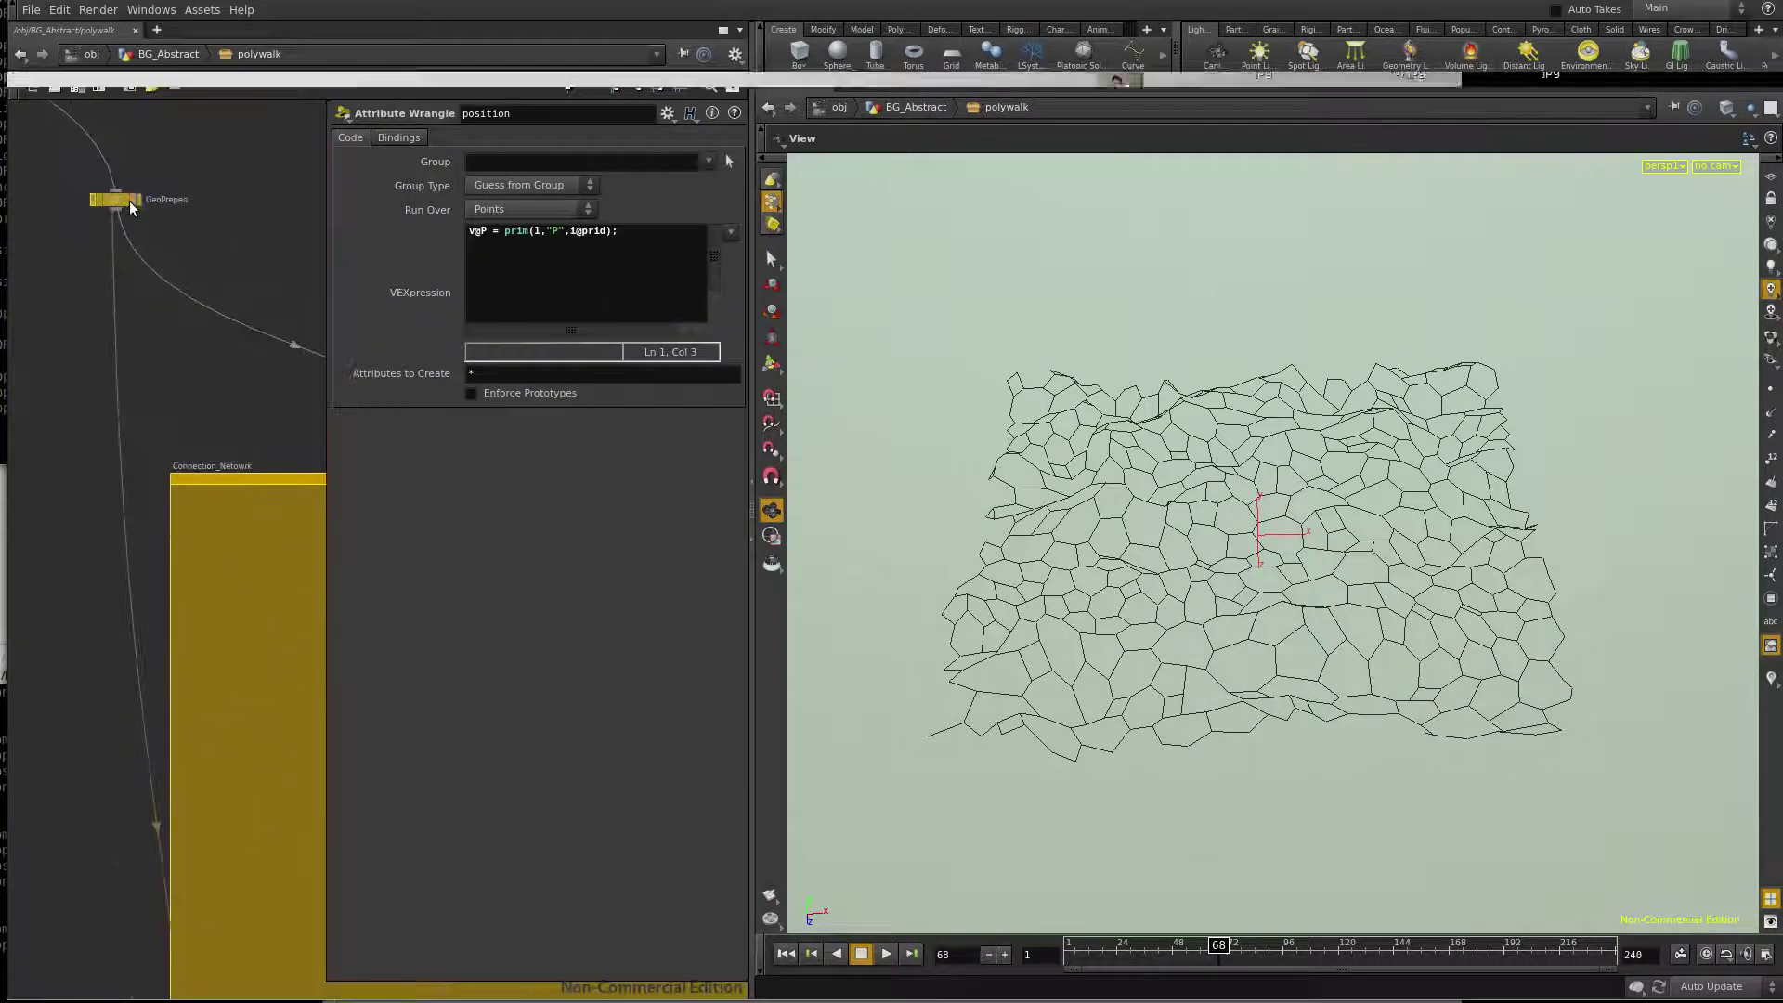
pyautogui.click(132, 203)
pyautogui.moveTo(826, 651); pyautogui.dragTo(1171, 655)
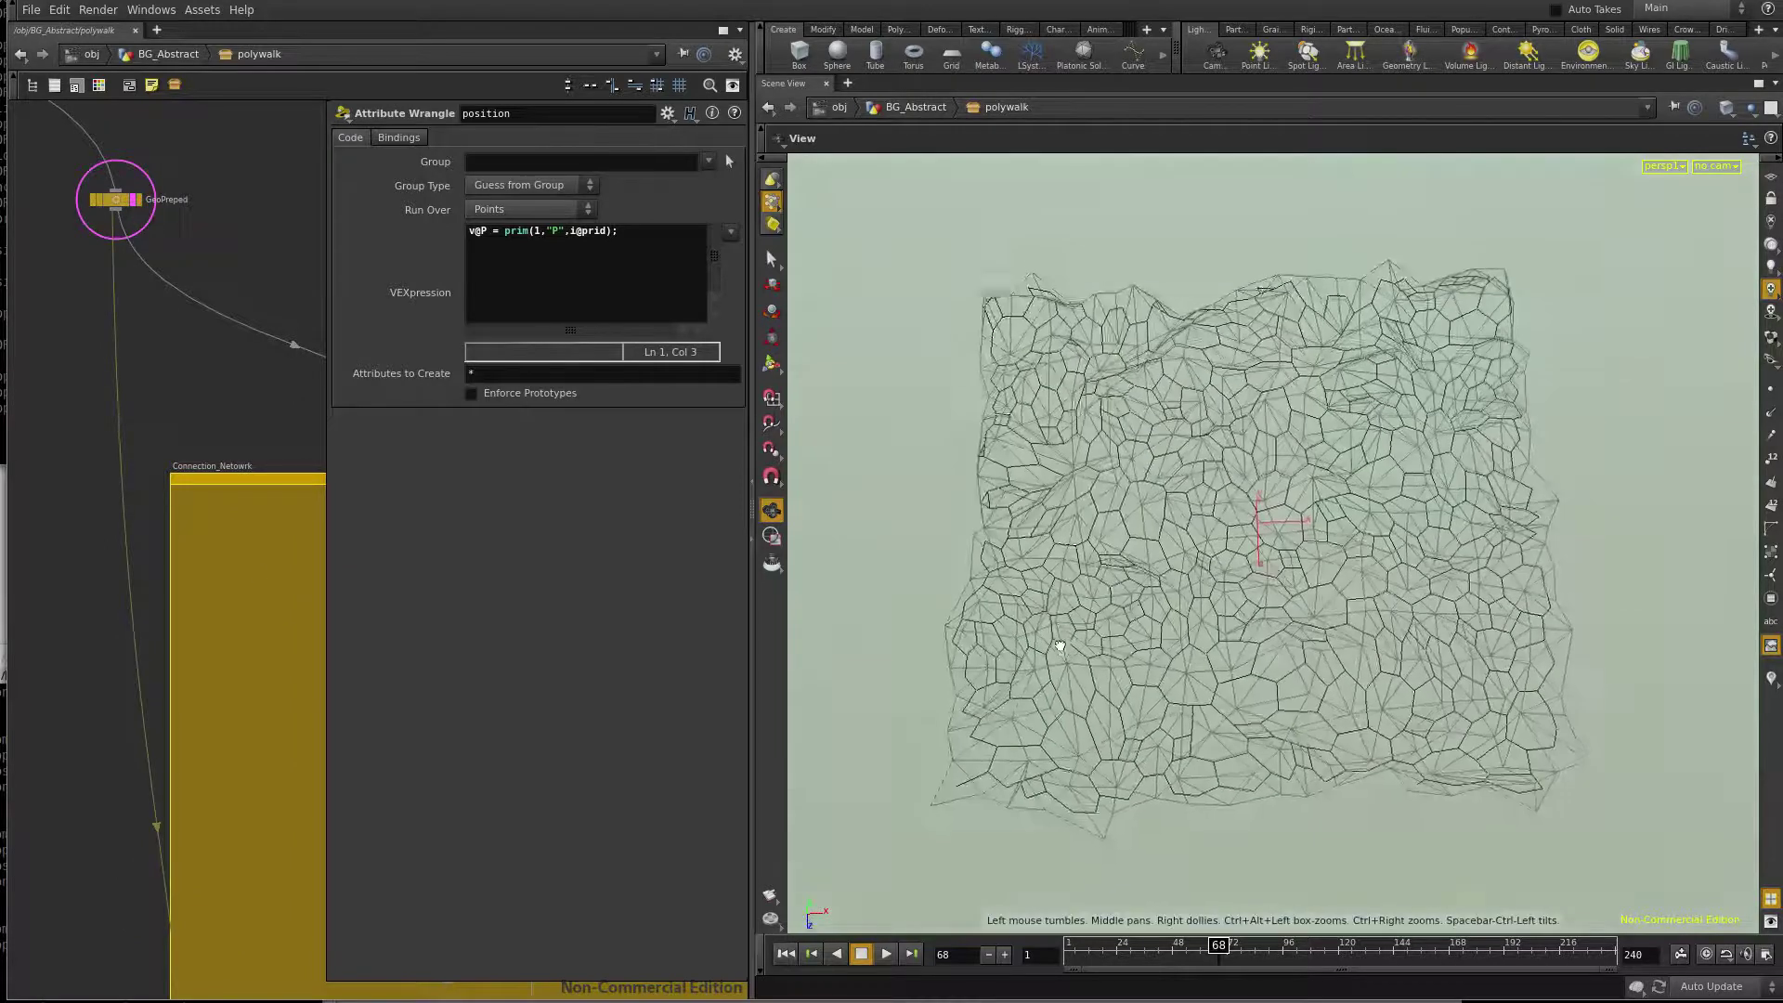
pyautogui.scroll(-3, 294, 750)
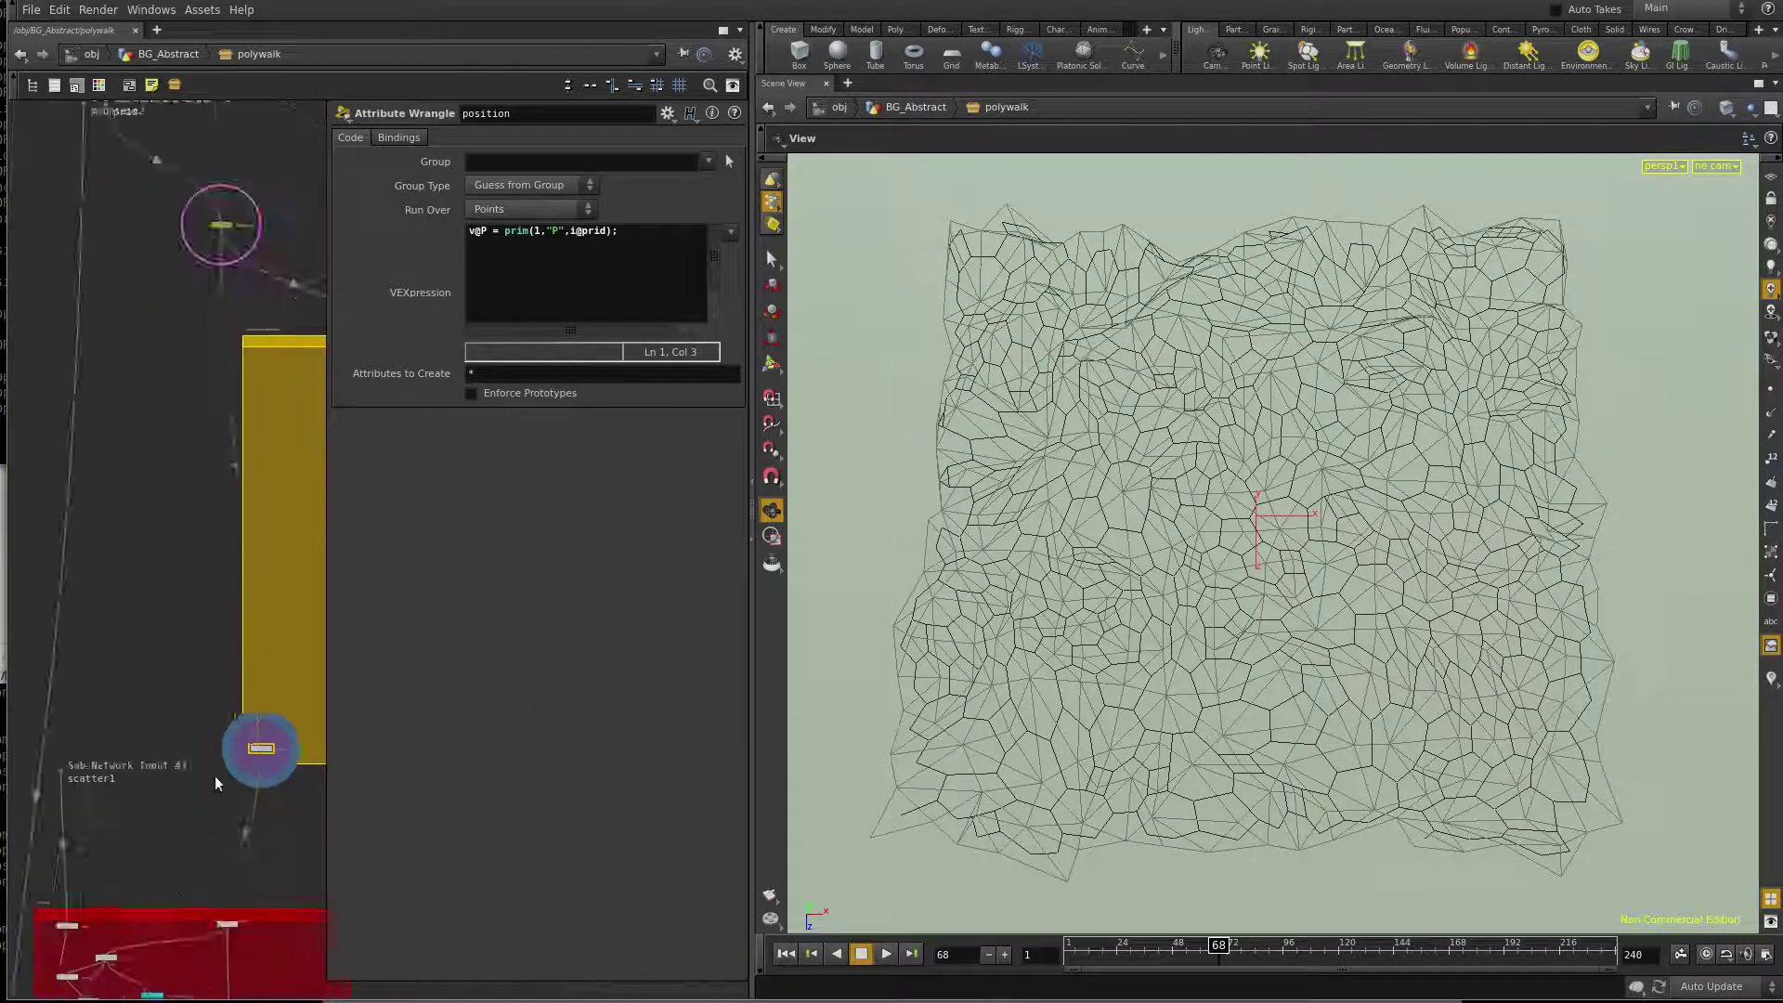
pyautogui.moveTo(278, 781); pyautogui.dragTo(260, 585)
pyautogui.scroll(5, 261, 716)
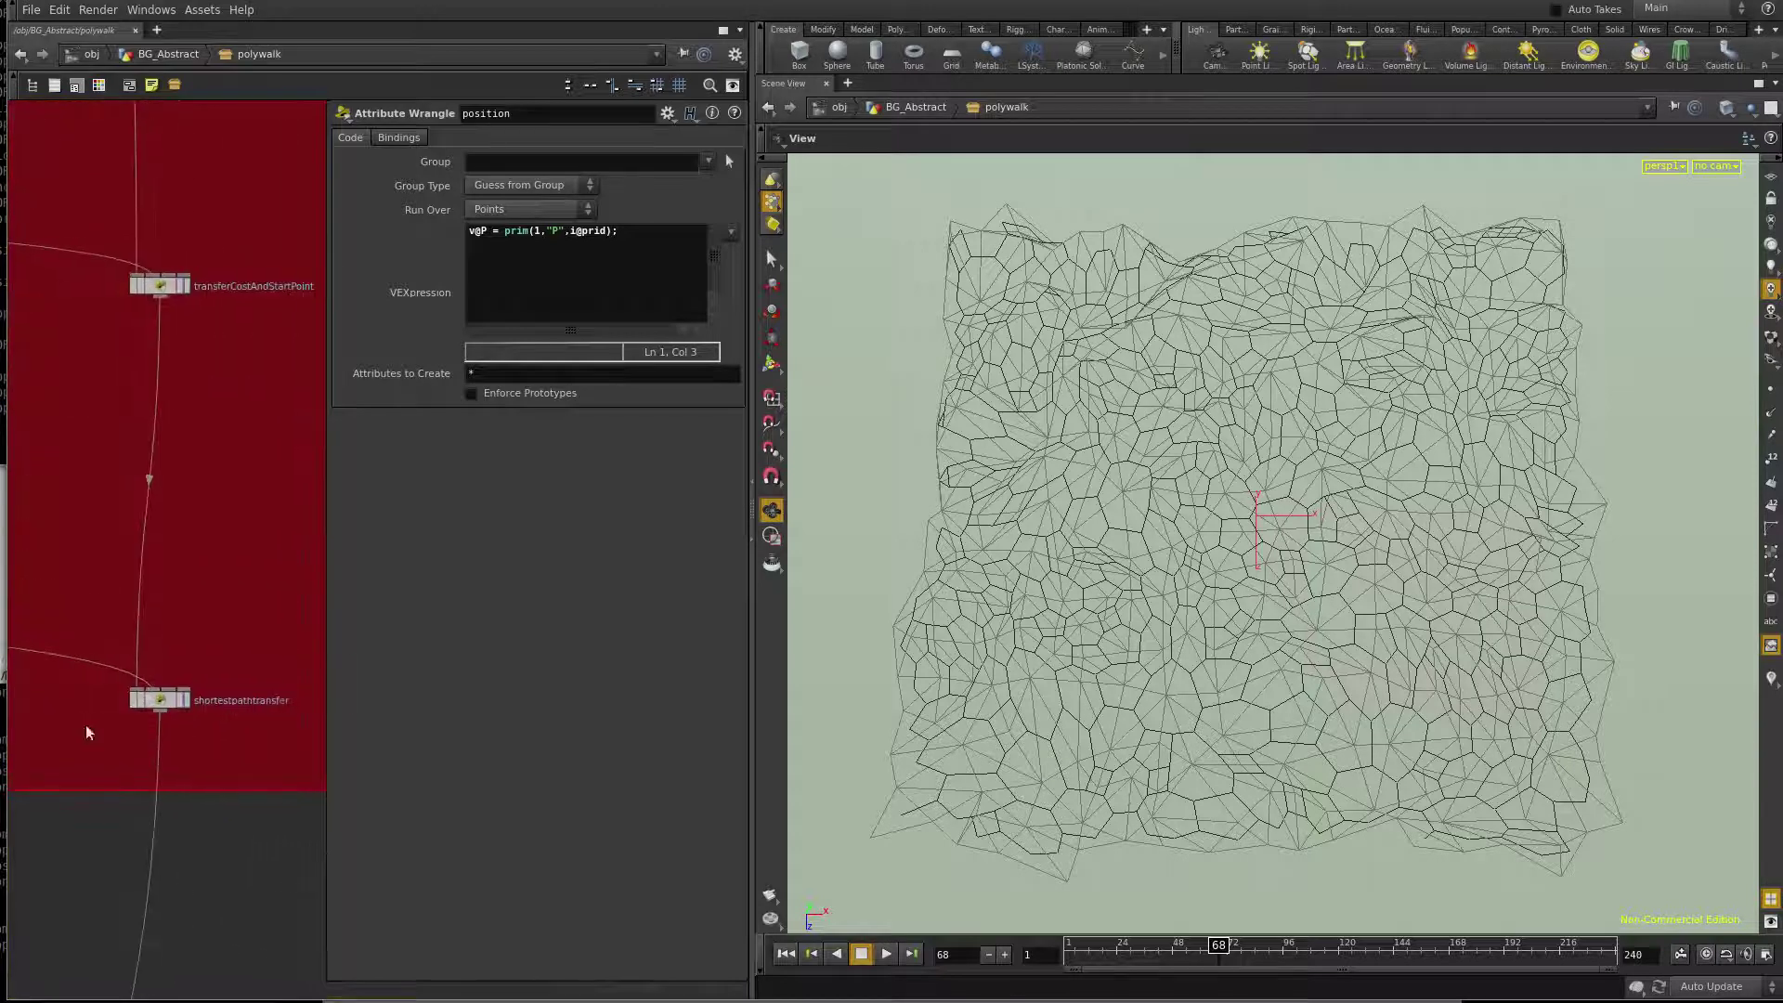
pyautogui.click(164, 704)
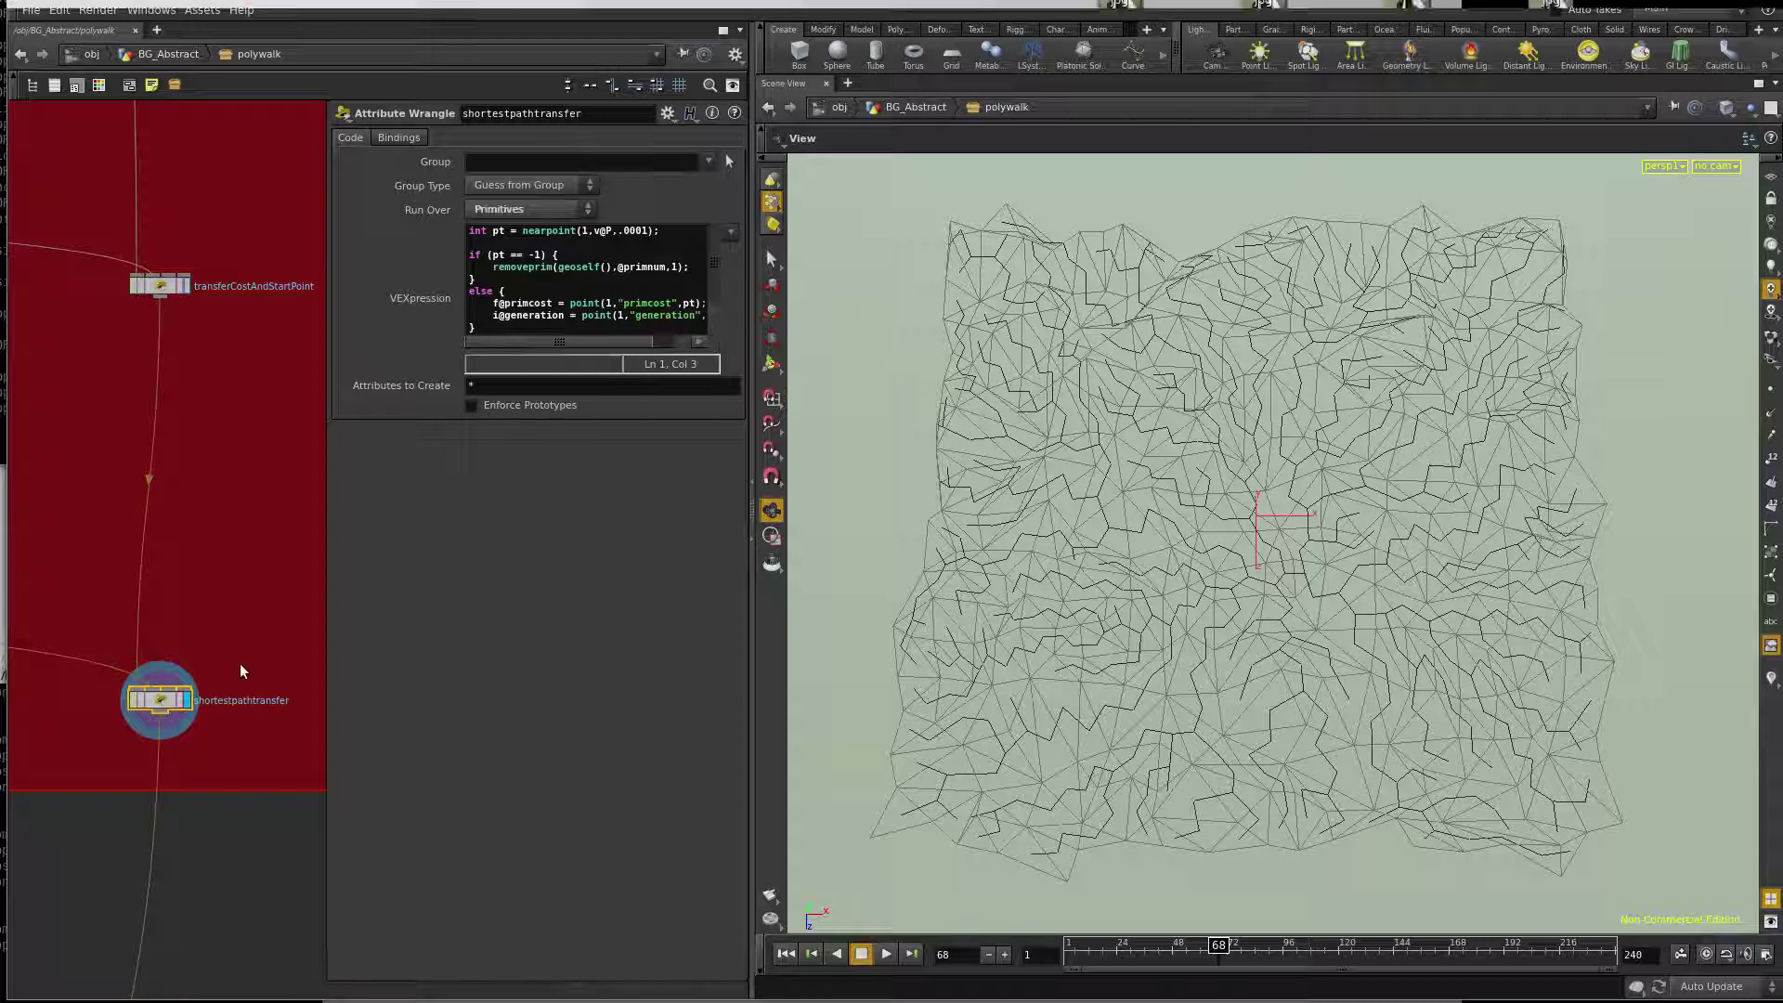
# Pan the network editor across the red box to the green network box
pyautogui.moveTo(245, 668); pyautogui.dragTo(210, 656)
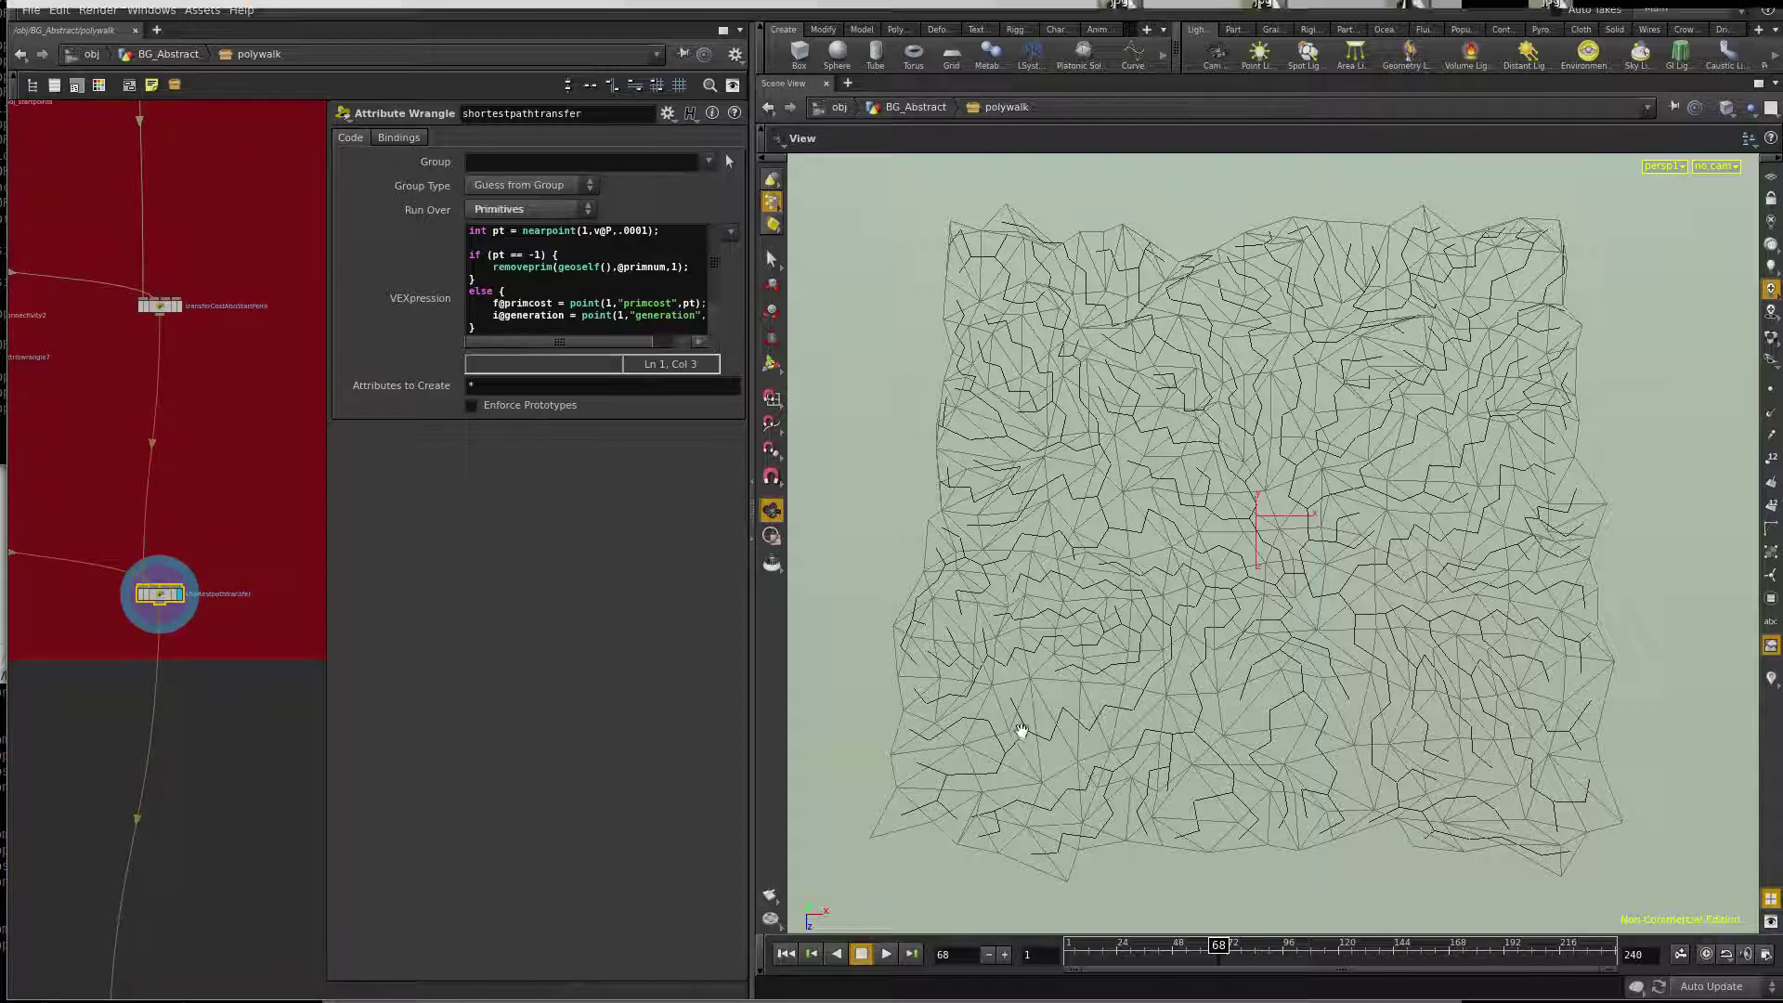
pyautogui.scroll(-5, 246, 882)
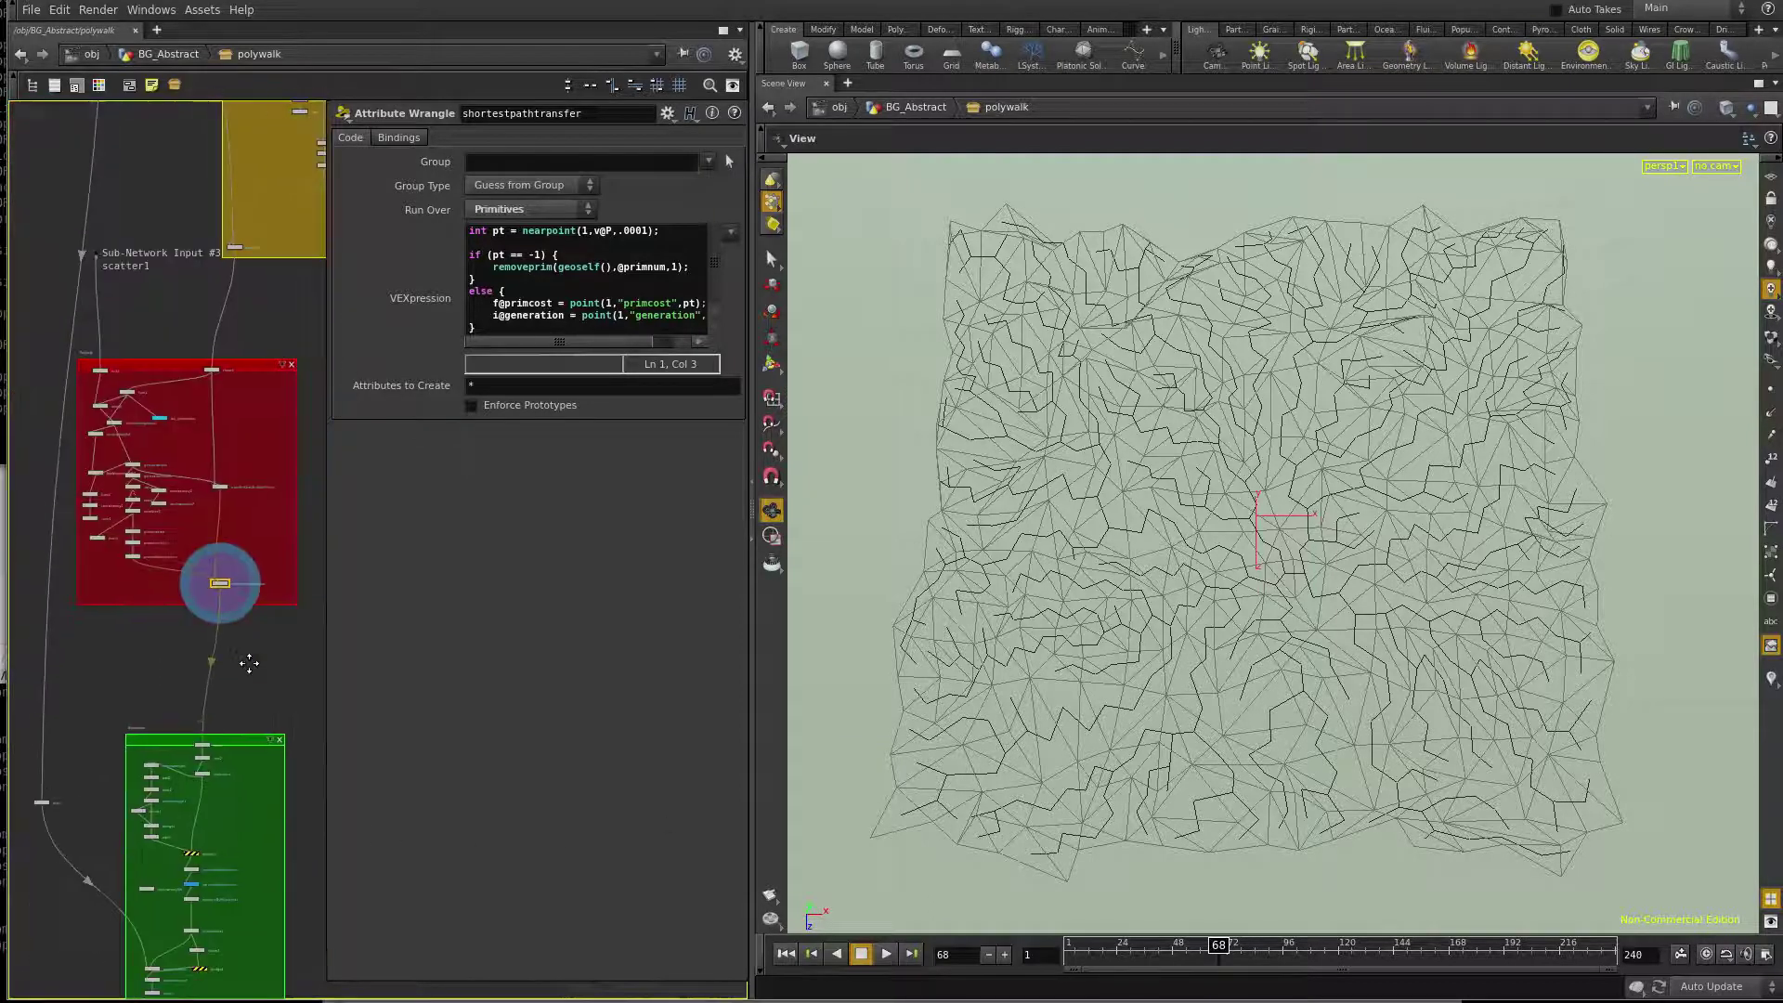
pyautogui.scroll(4, 209, 837)
pyautogui.moveTo(210, 698); pyautogui.dragTo(126, 864)
pyautogui.scroll(-1, 125, 864)
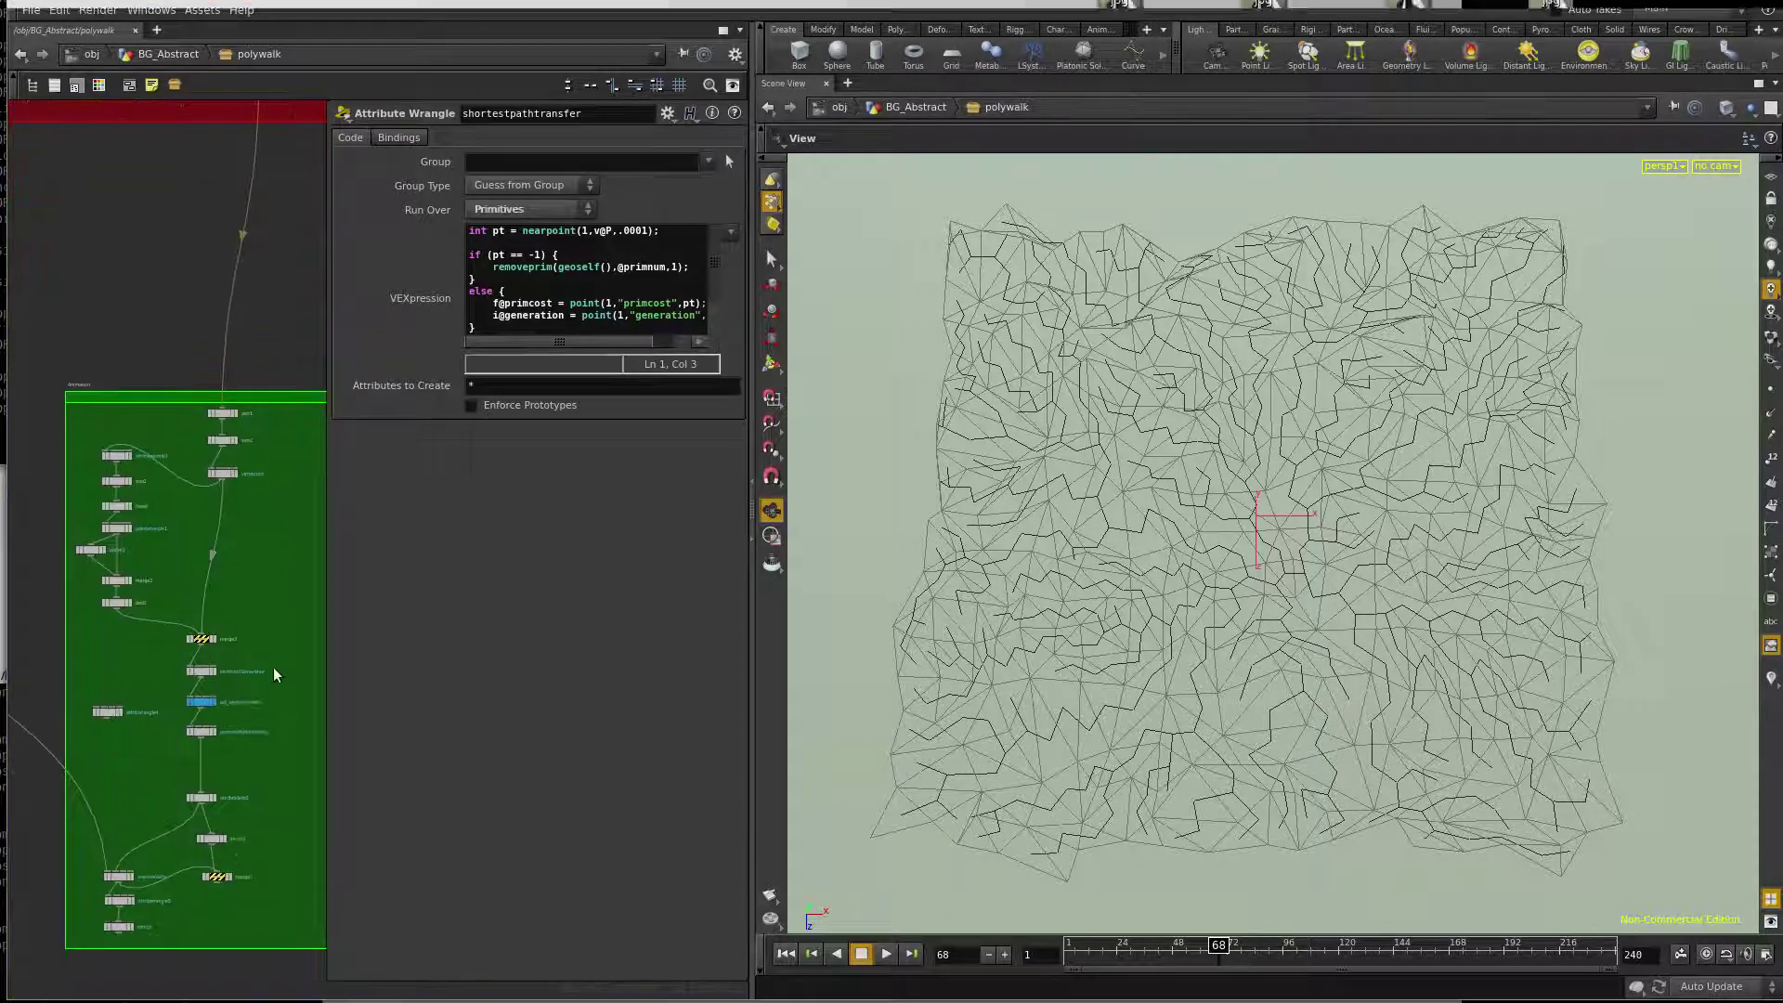
pyautogui.scroll(4, 221, 707)
# Inspect the adj_implicitGrowth code, then display animateVerts and scrub to watch the growth
pyautogui.click(202, 699)
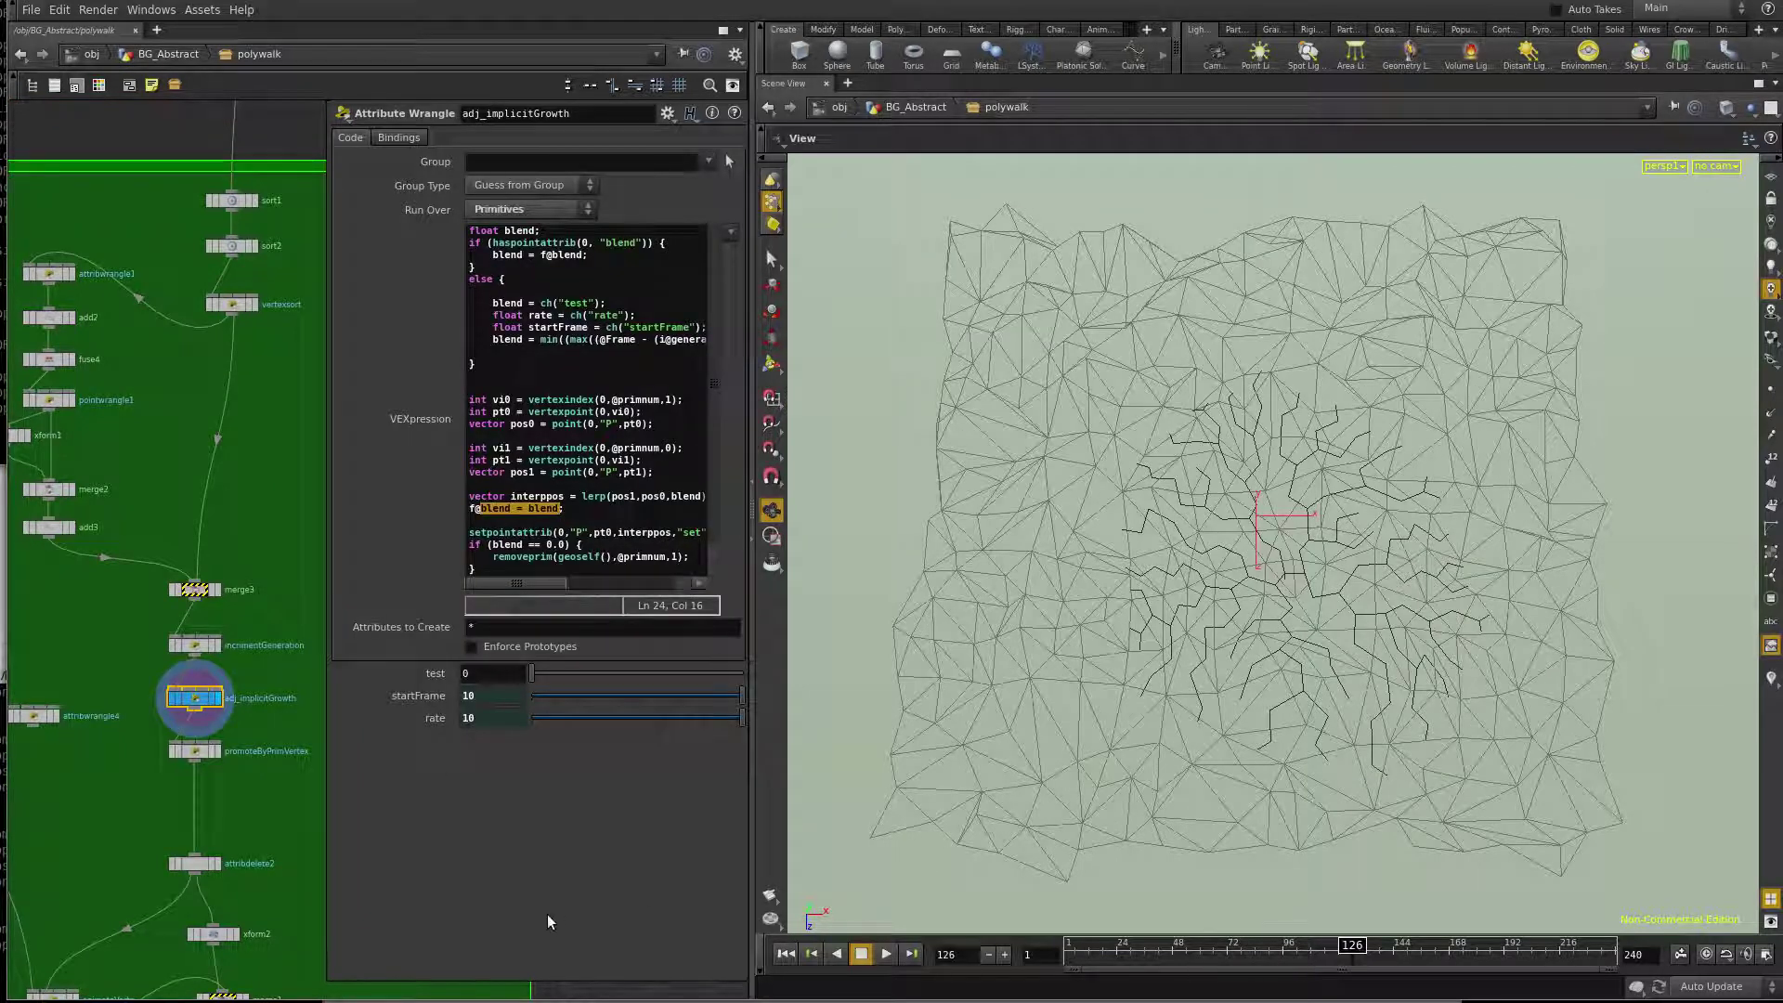
pyautogui.moveTo(285, 906); pyautogui.dragTo(280, 738, button='middle')
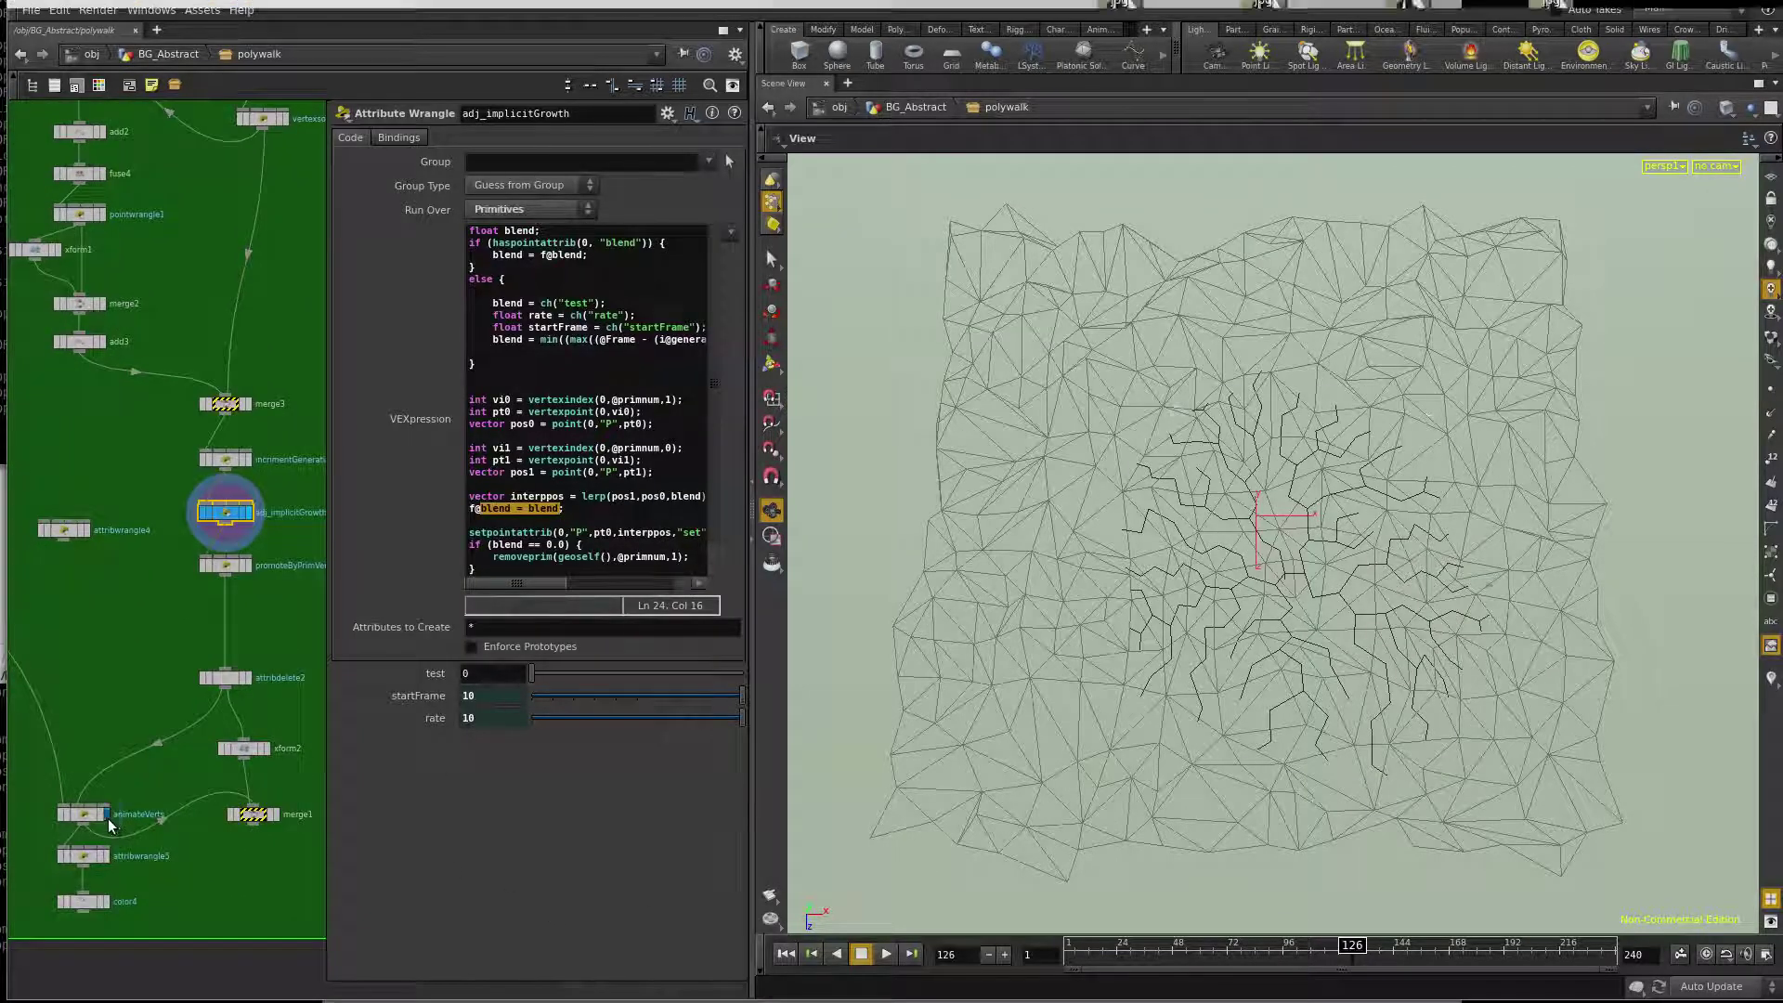
pyautogui.click(84, 815)
pyautogui.moveTo(1358, 953)
pyautogui.mouseDown()
pyautogui.moveTo(1102, 953)
pyautogui.moveTo(1320, 954)
pyautogui.moveTo(1226, 954)
pyautogui.mouseUp()
# Reselect adj_implicitGrowth in selection mode, redisplay animateVerts, and step back a few frames
pyautogui.click(230, 513)
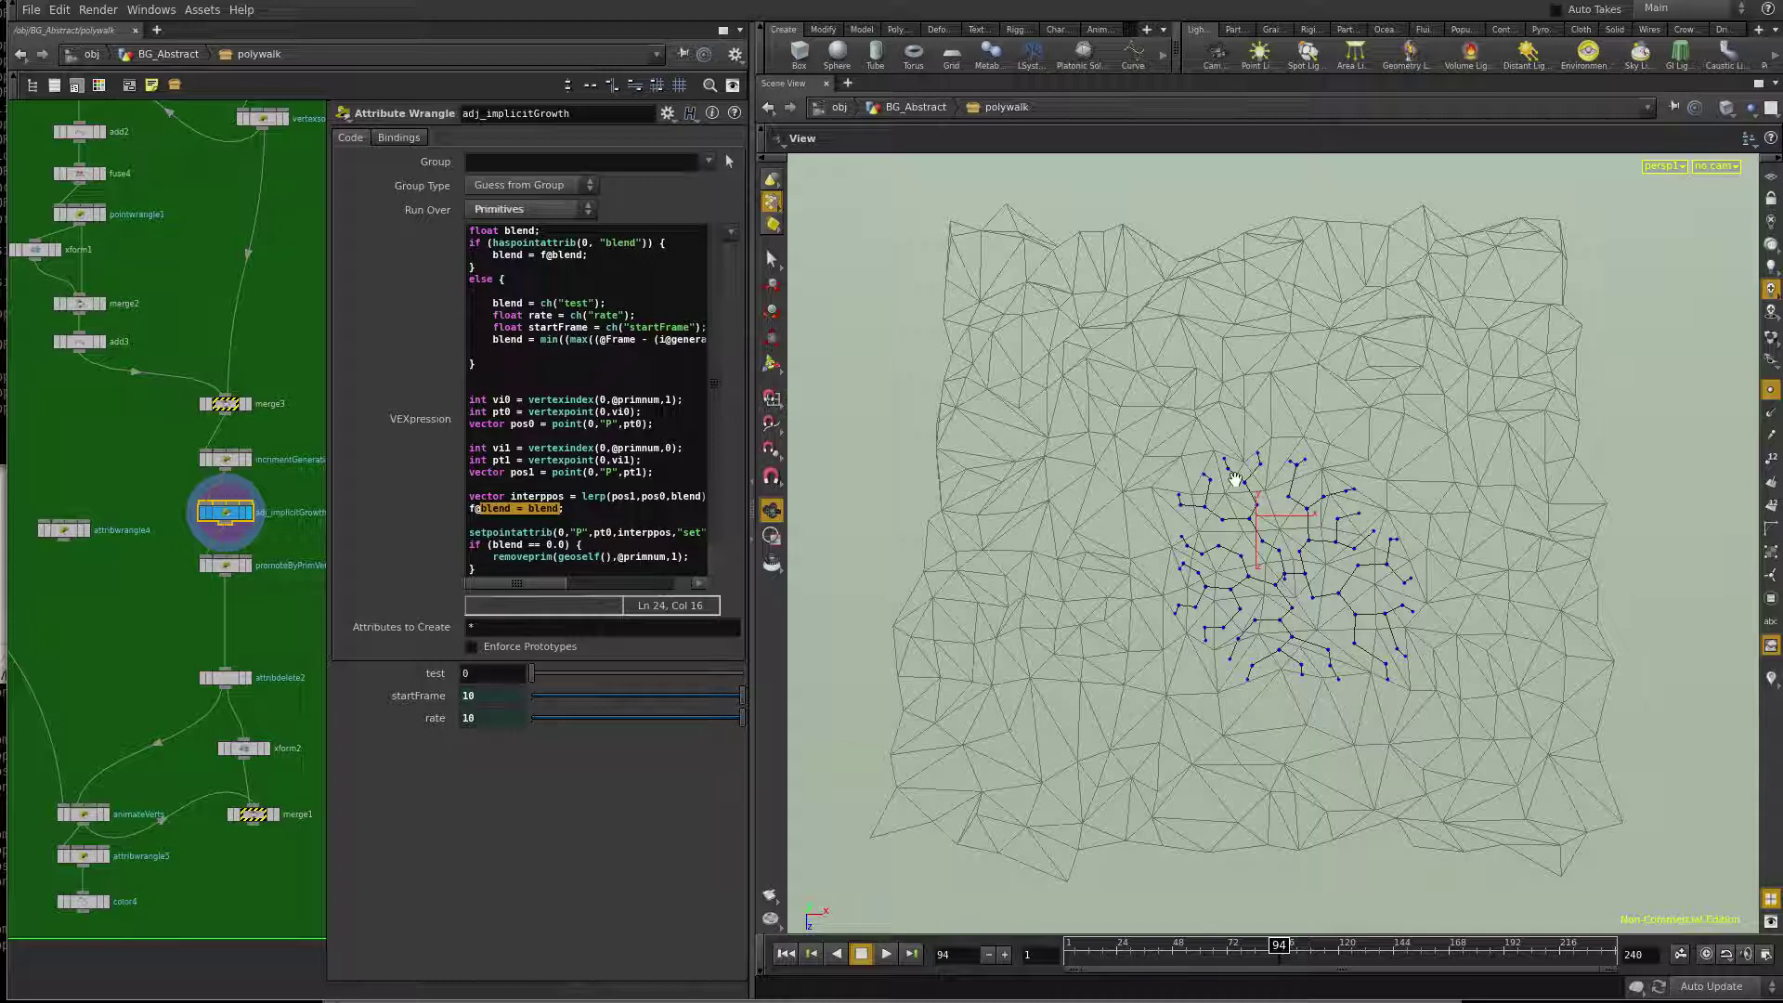
pyautogui.press('s')
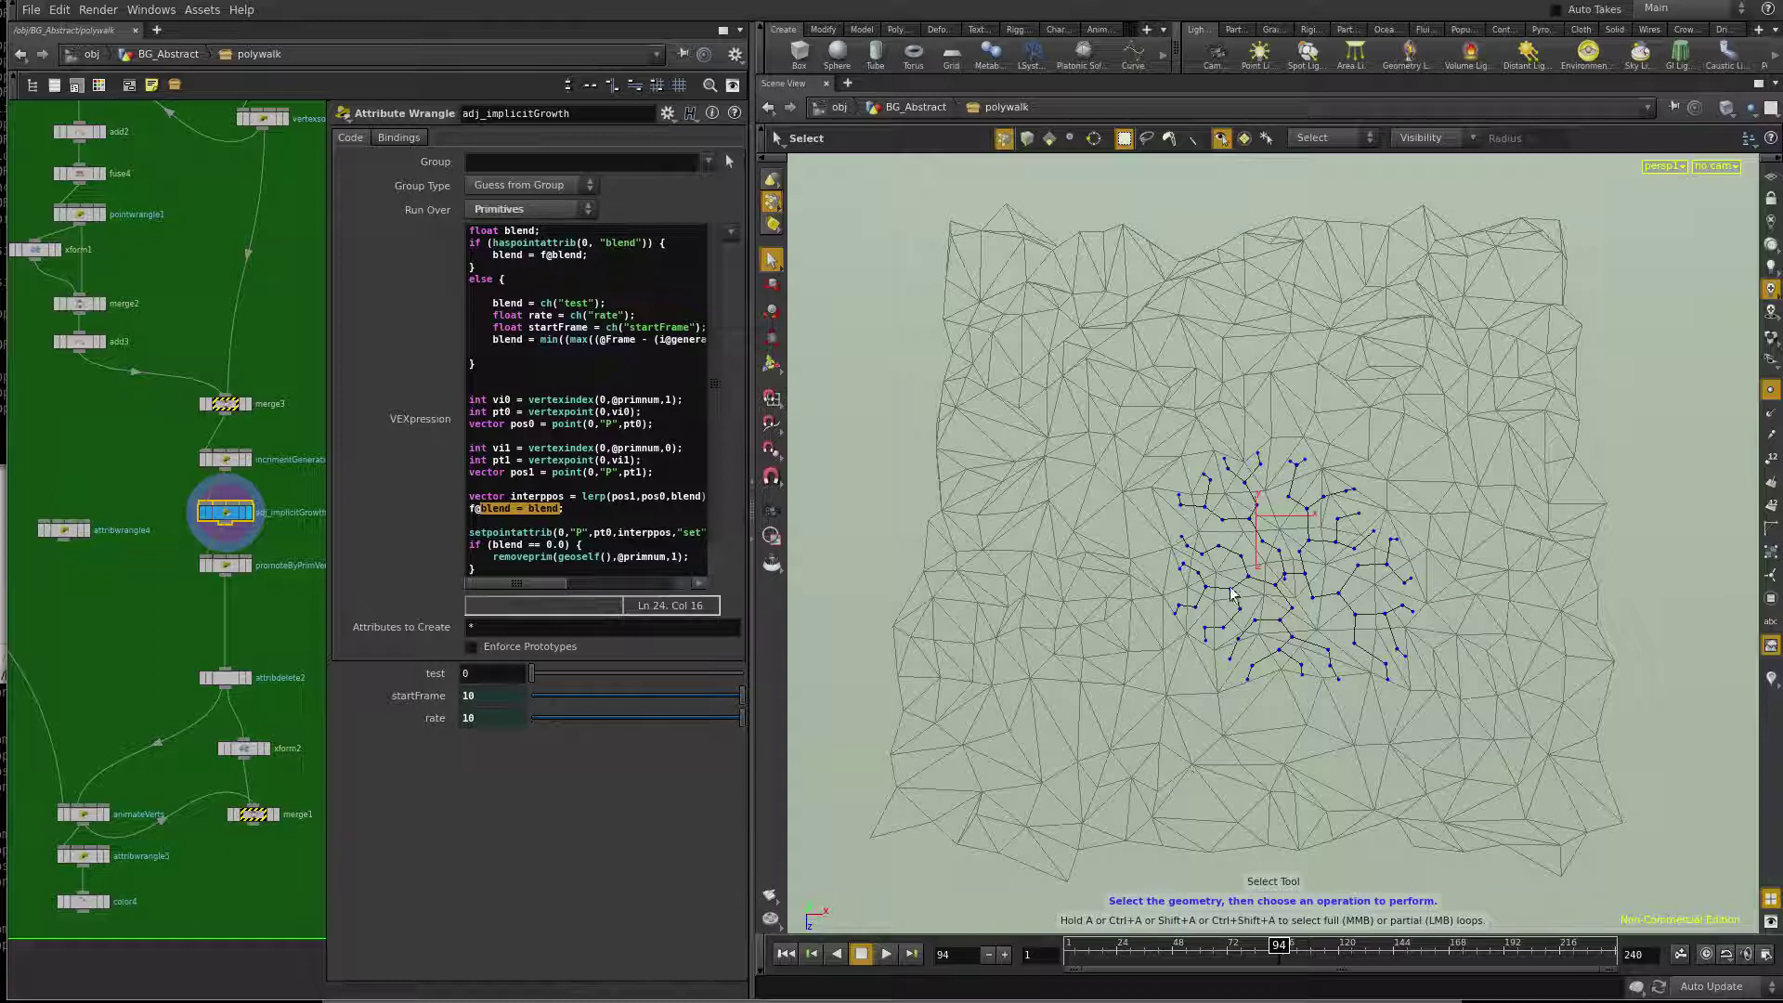
pyautogui.click(97, 822)
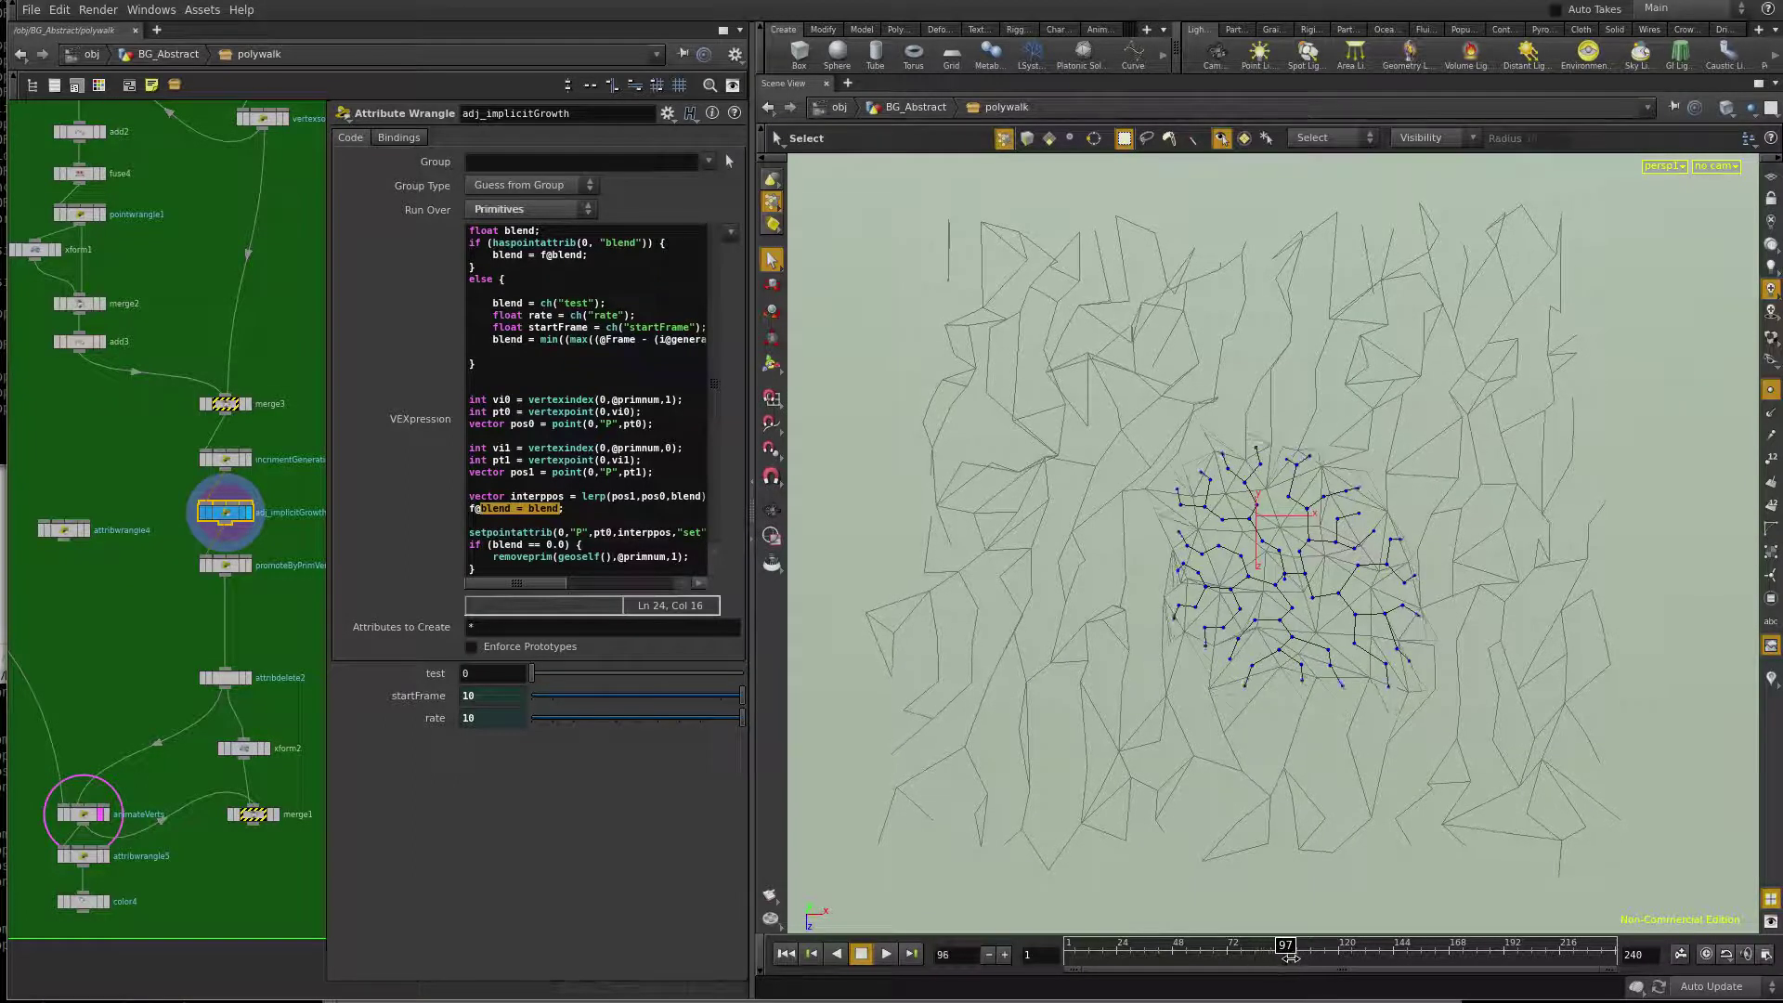
pyautogui.moveTo(1290, 952)
pyautogui.mouseDown()
pyautogui.moveTo(1335, 965)
pyautogui.moveTo(1292, 953)
pyautogui.mouseUp()
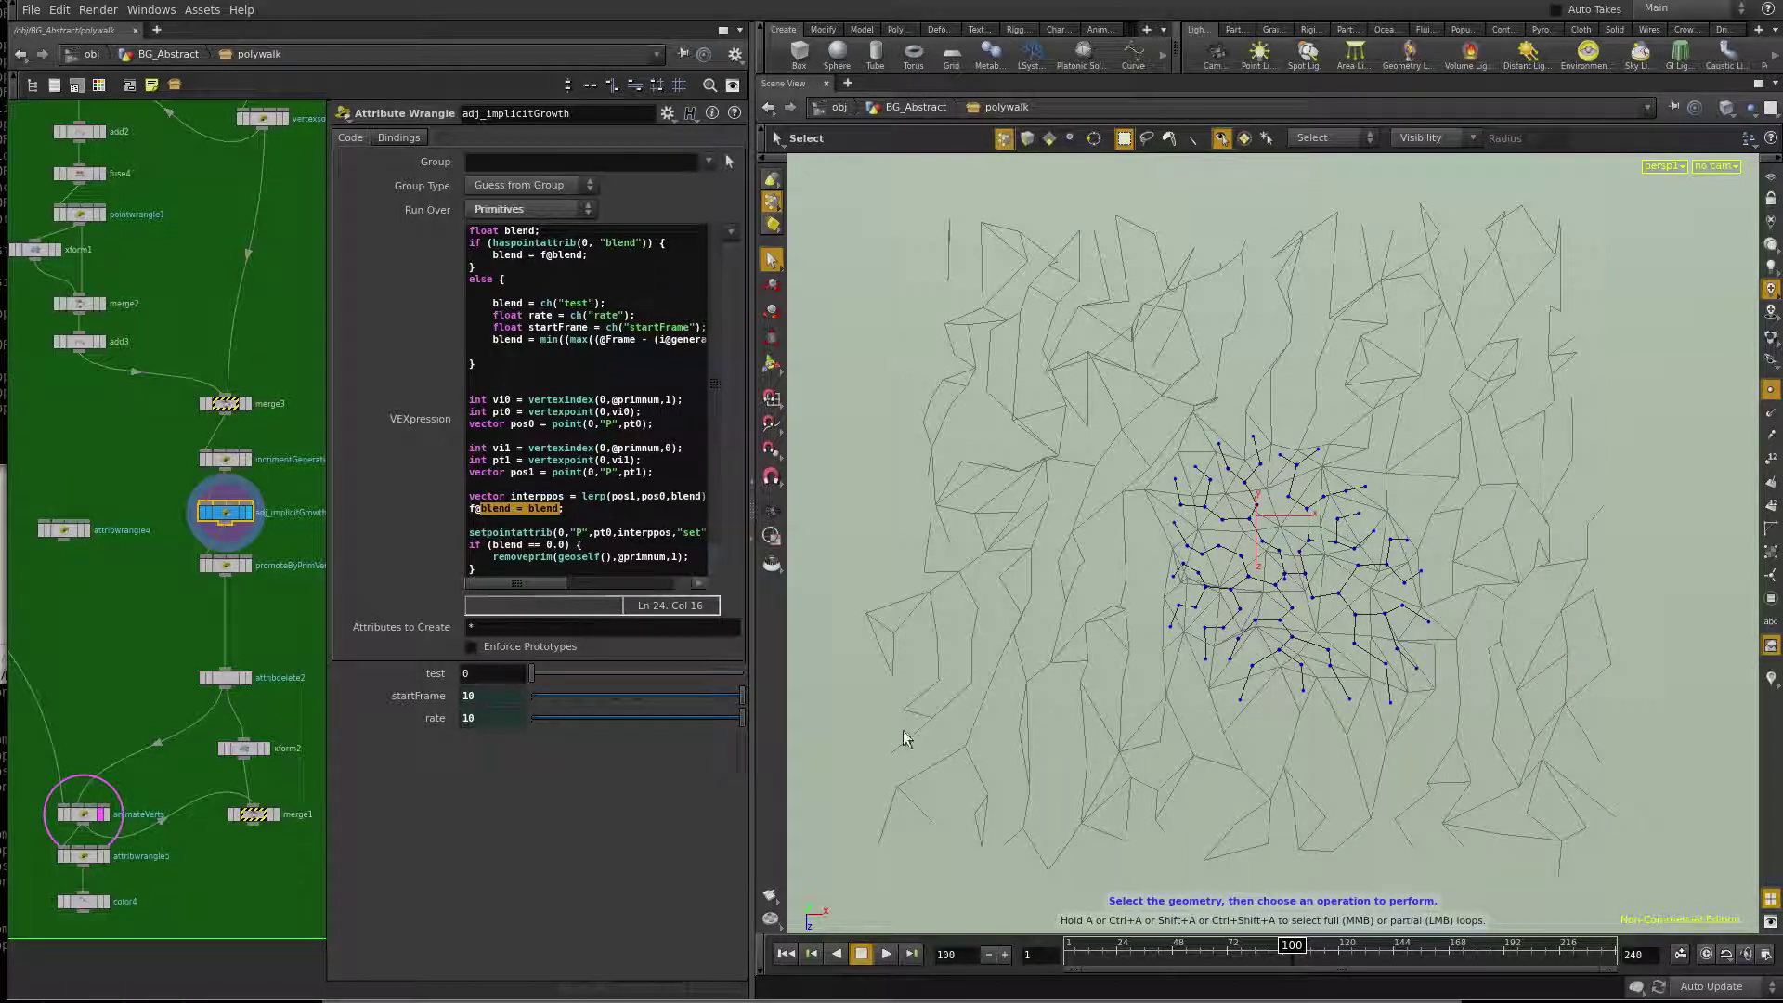
# Display the color4 triangles, scrub the timeline to frame 138, and pan the network up
pyautogui.click(90, 902)
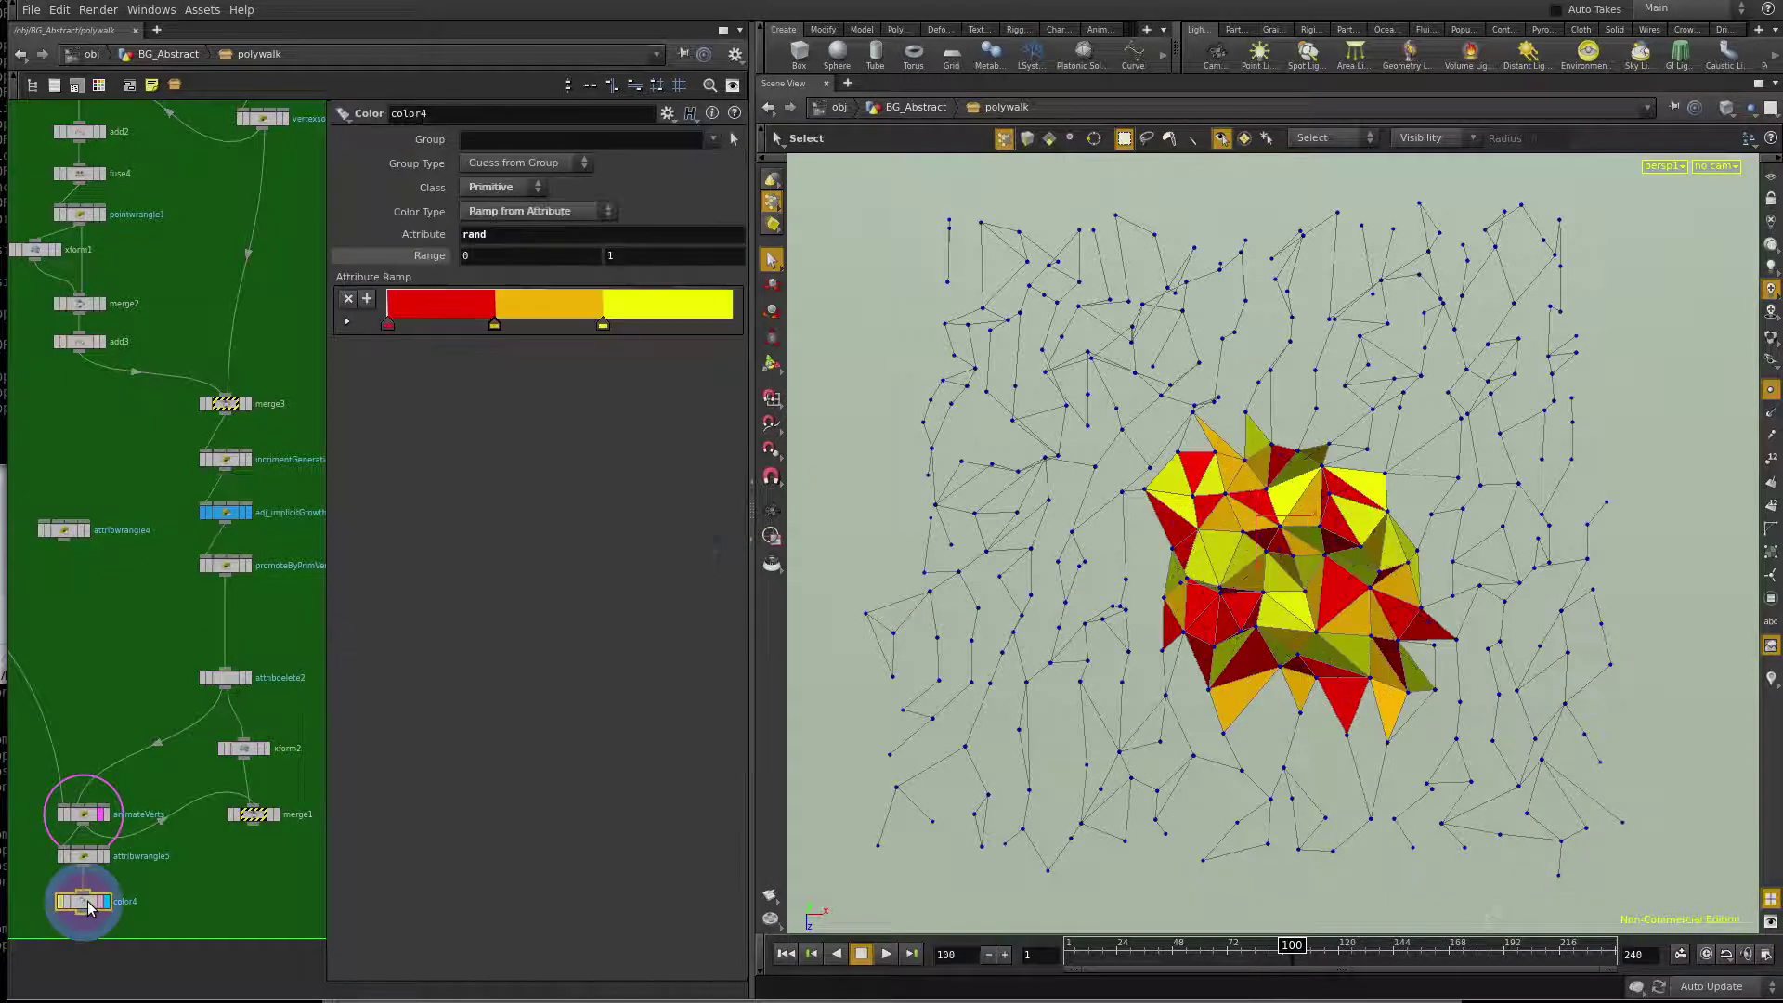
pyautogui.moveTo(1072, 953)
pyautogui.mouseDown()
pyautogui.moveTo(1282, 951)
pyautogui.moveTo(1073, 952)
pyautogui.moveTo(1226, 953)
pyautogui.mouseUp()
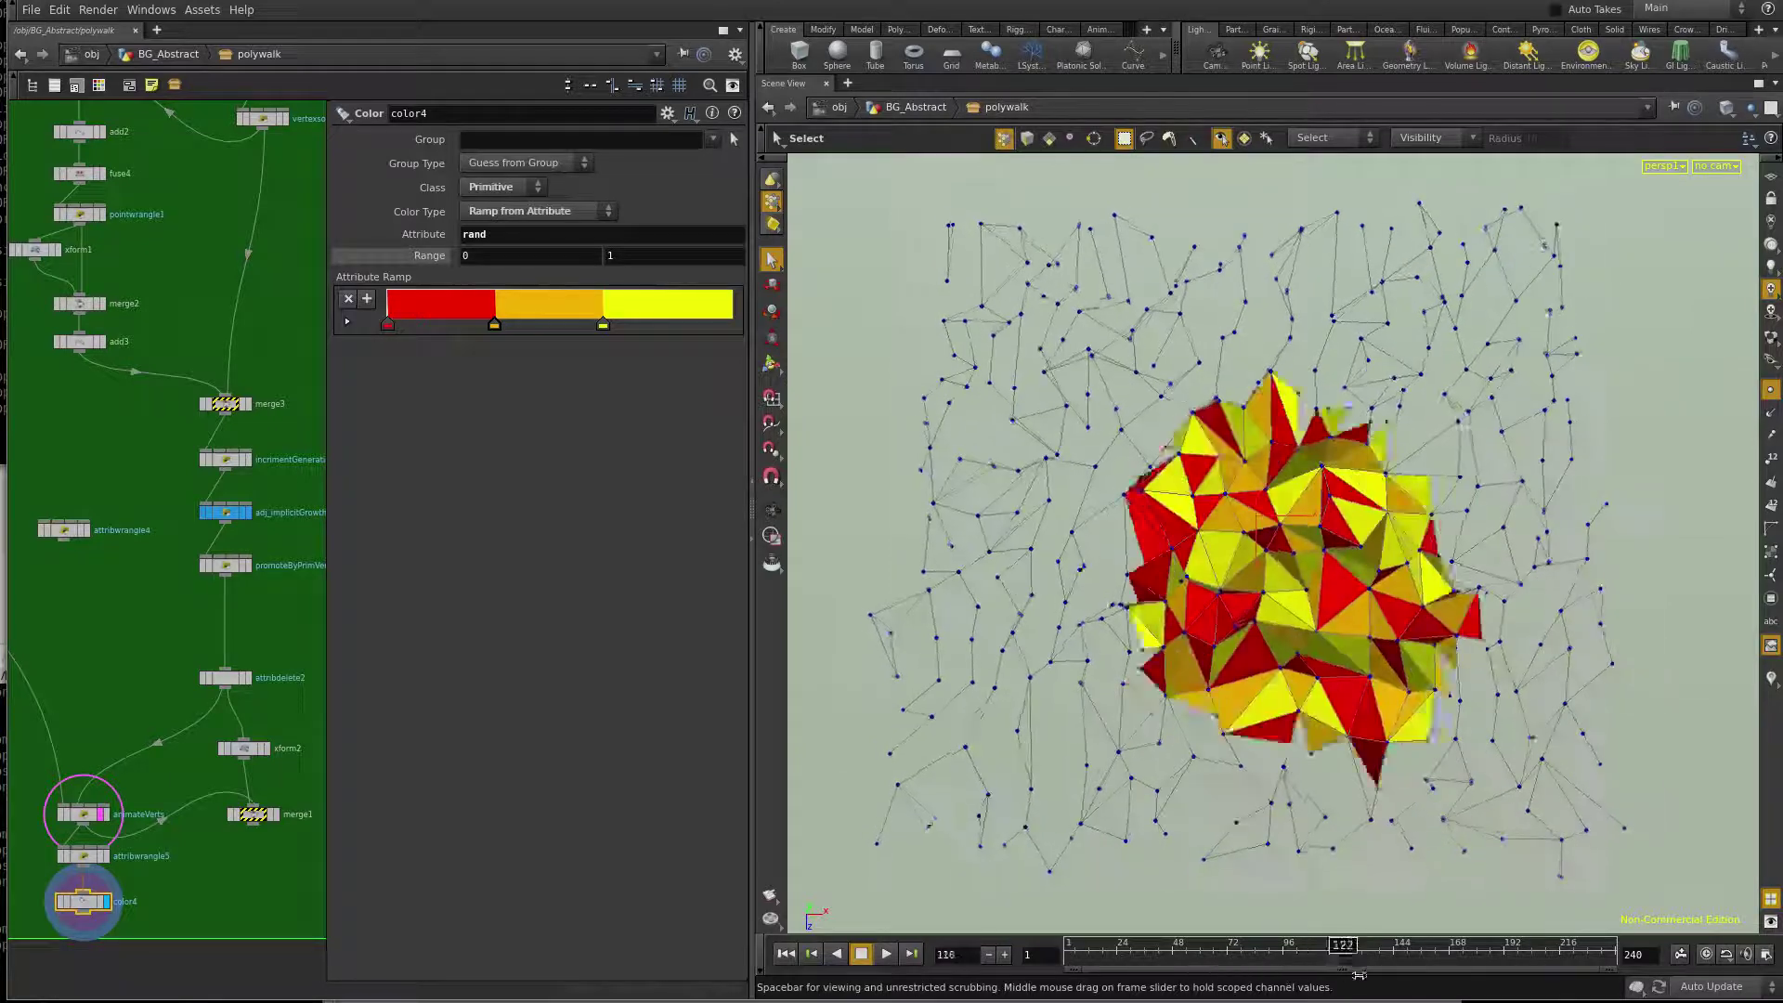
pyautogui.moveTo(1376, 954); pyautogui.dragTo(1363, 954)
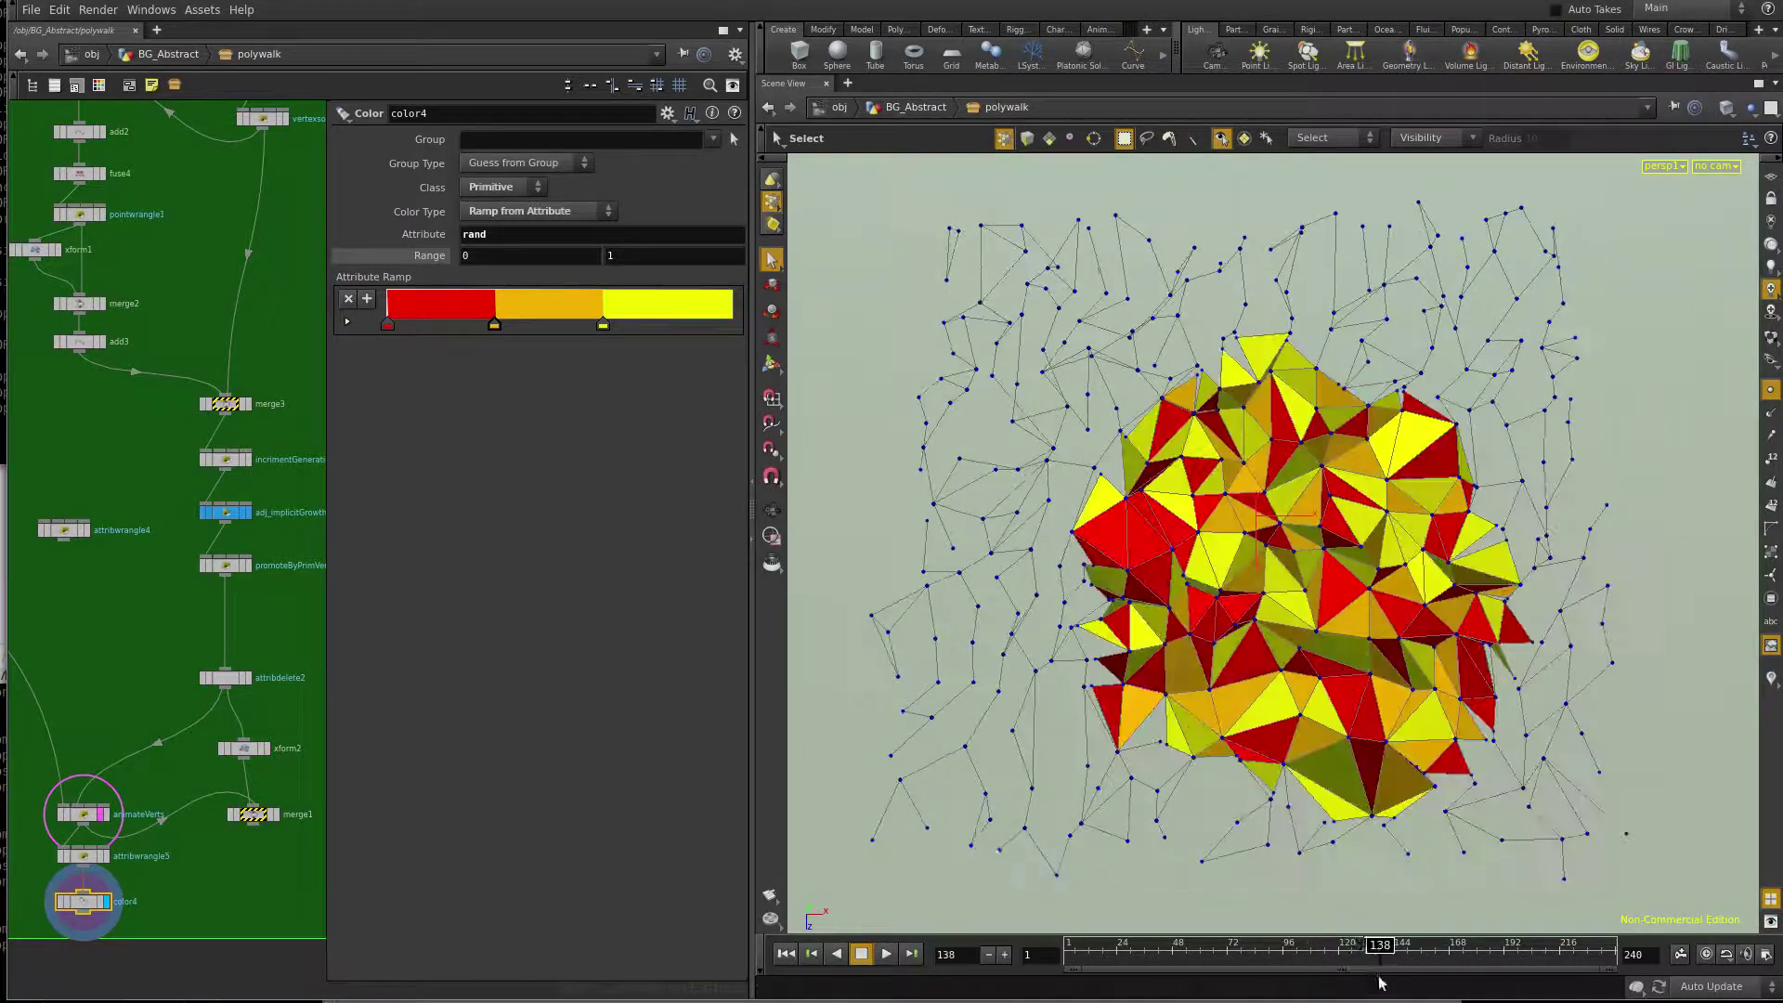
pyautogui.scroll(-5, 106, 610)
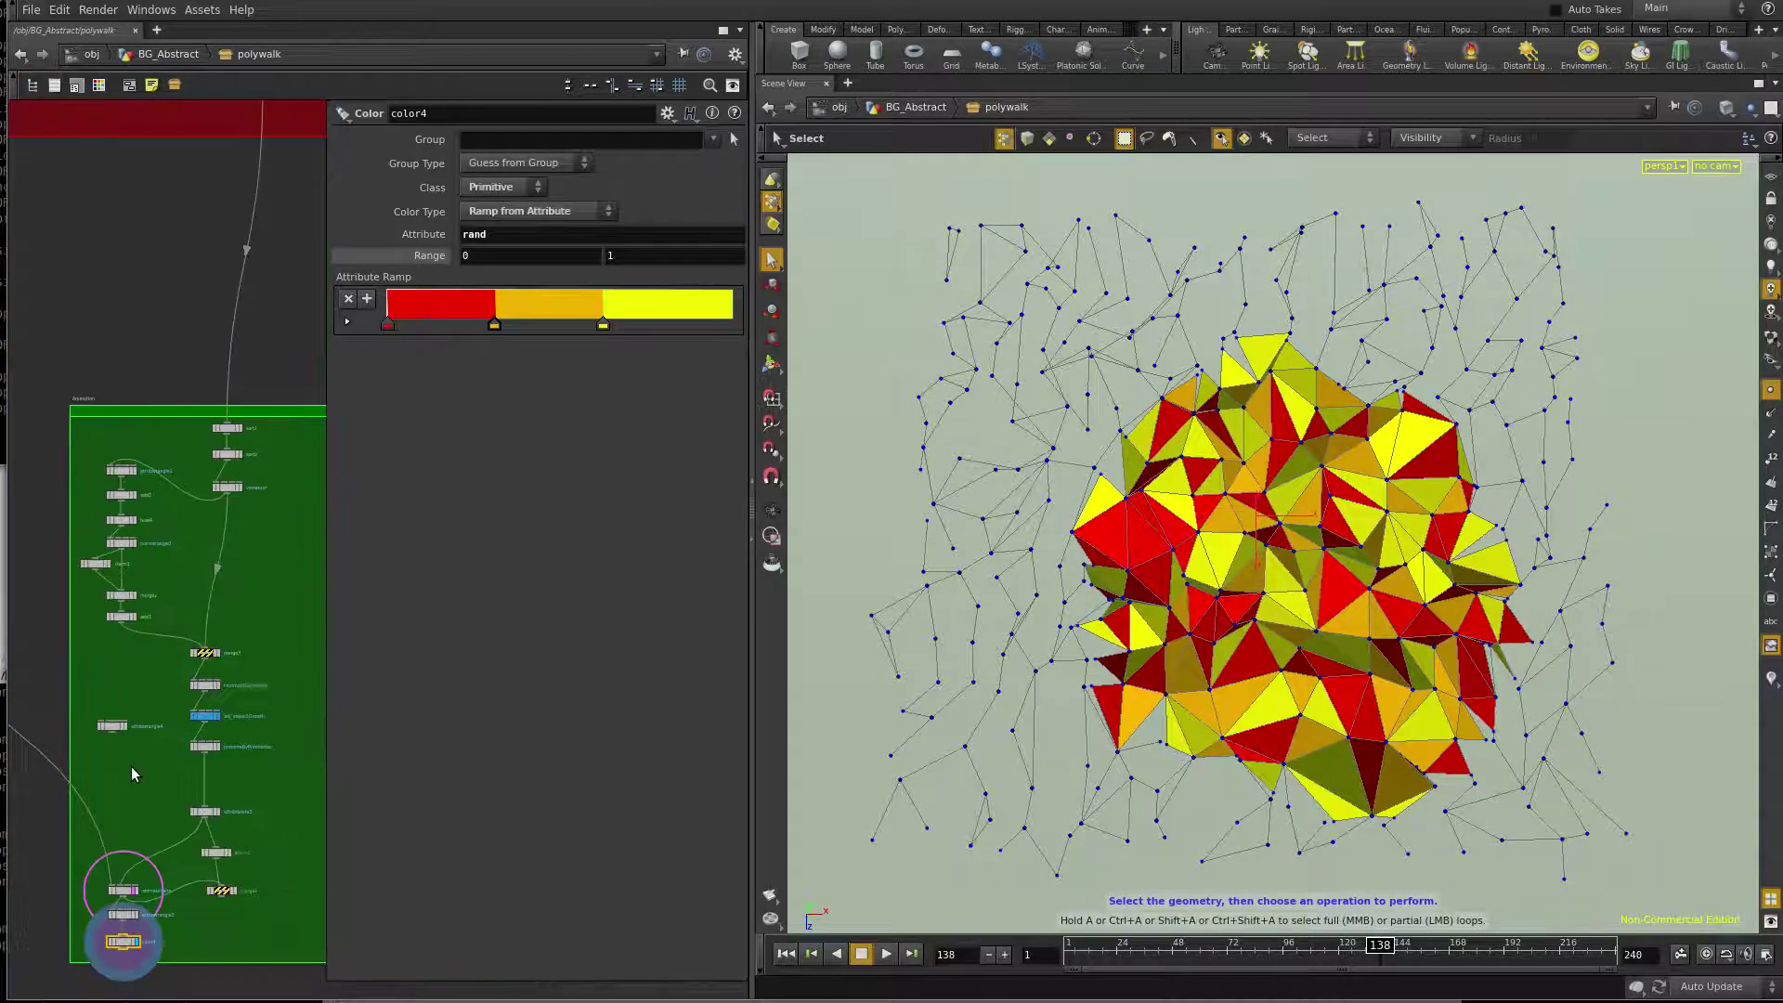
pyautogui.moveTo(137, 687); pyautogui.dragTo(136, 771)
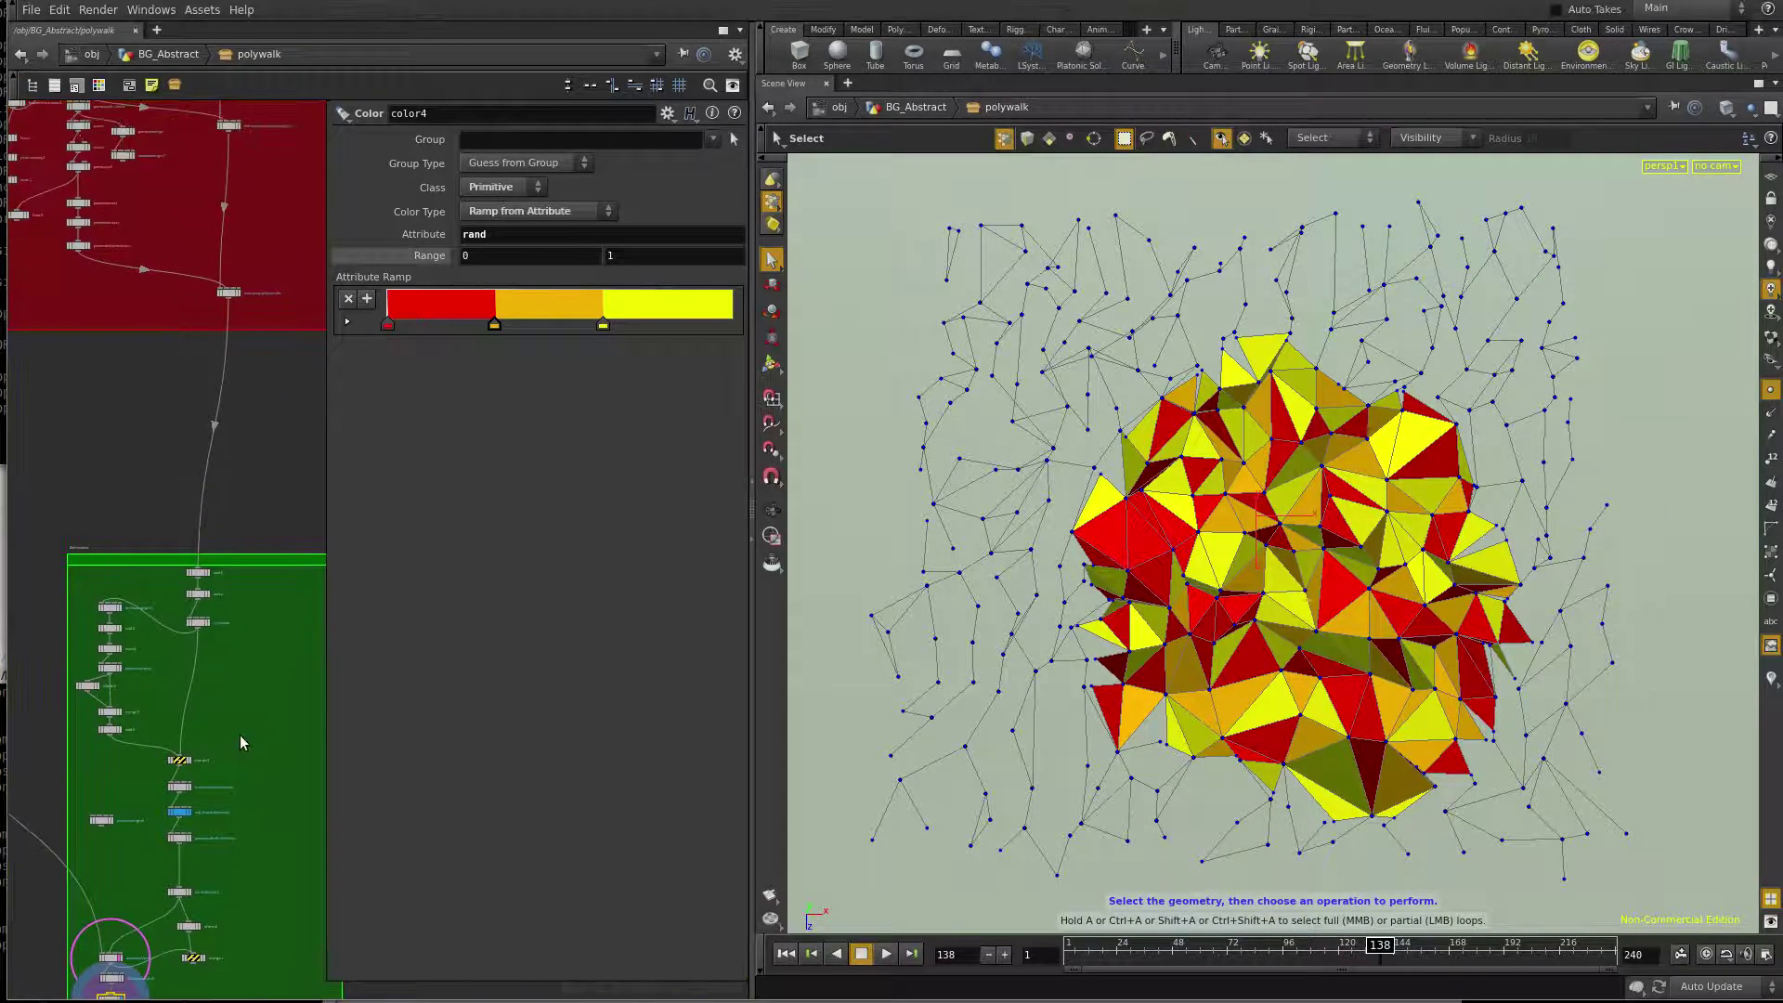